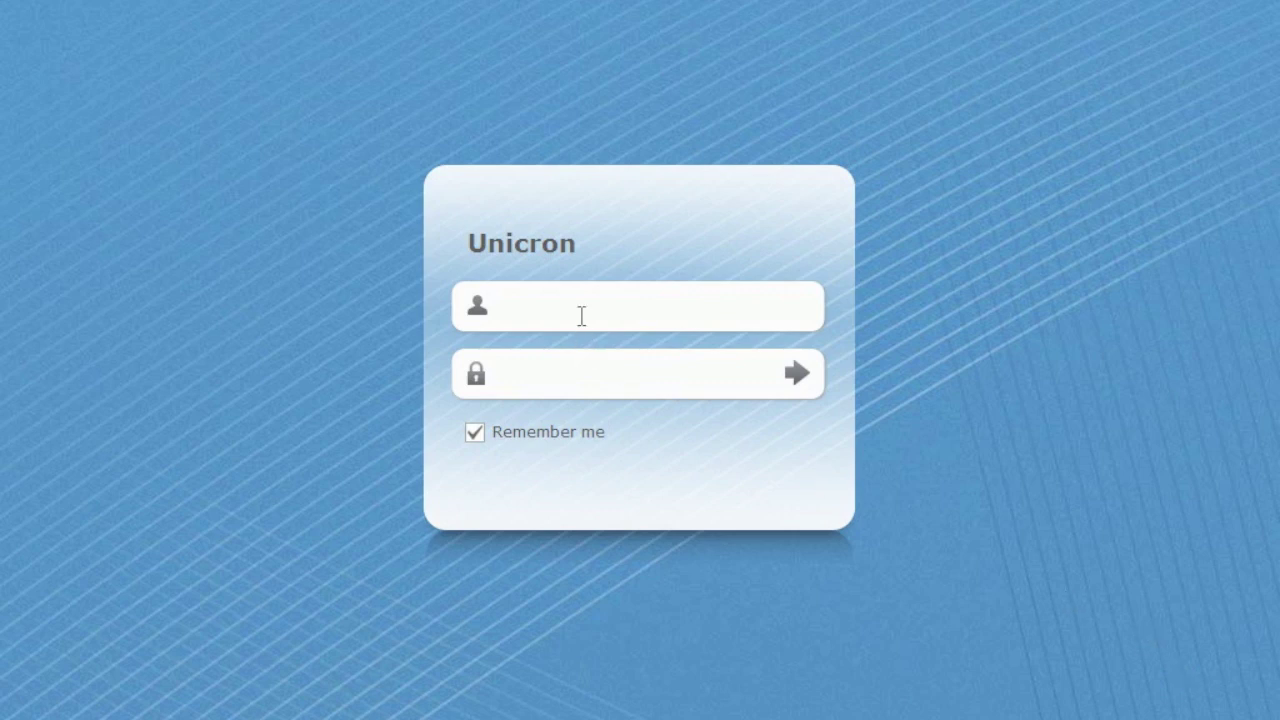
# Step: Log in to the DiskStation as admin with the account password
pyautogui.write('admin')
pyautogui.press('Tab')
pyautogui.write('••••••••')
pyautogui.press('Return')
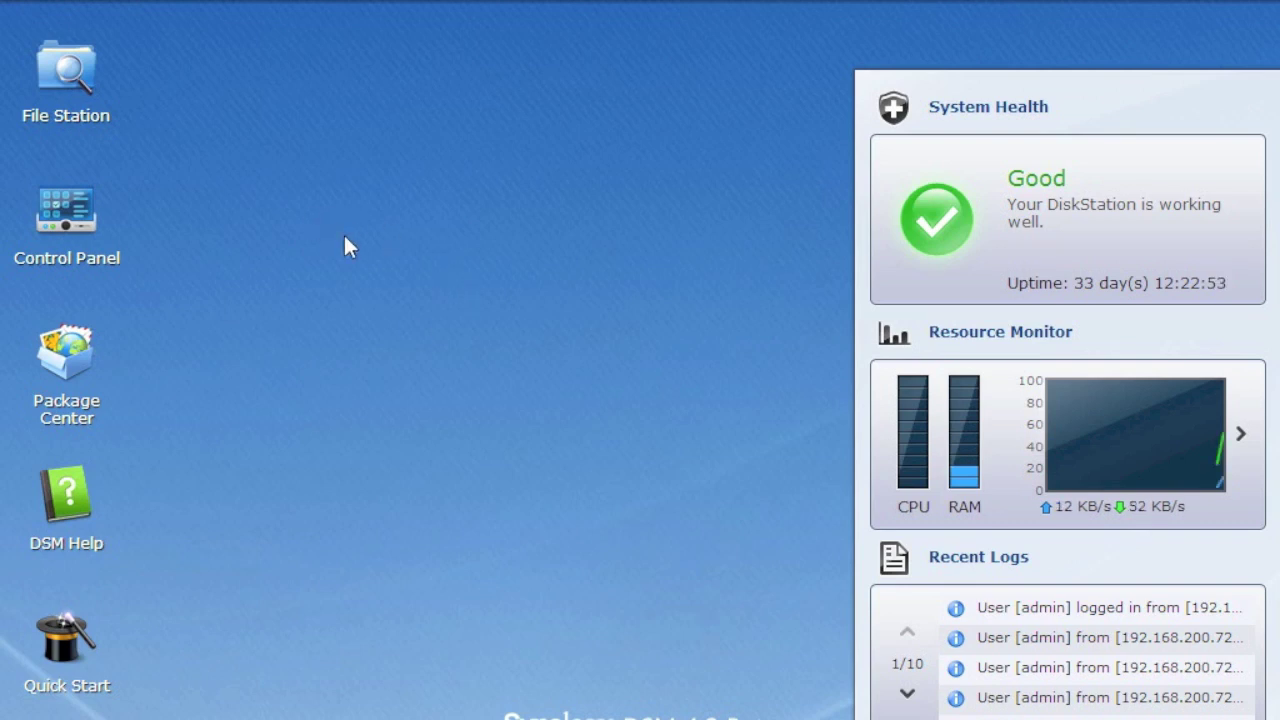
# Step: In Backup and Restore, start a new data backup task and advance to destination-type selection
pyautogui.click(86, 9)
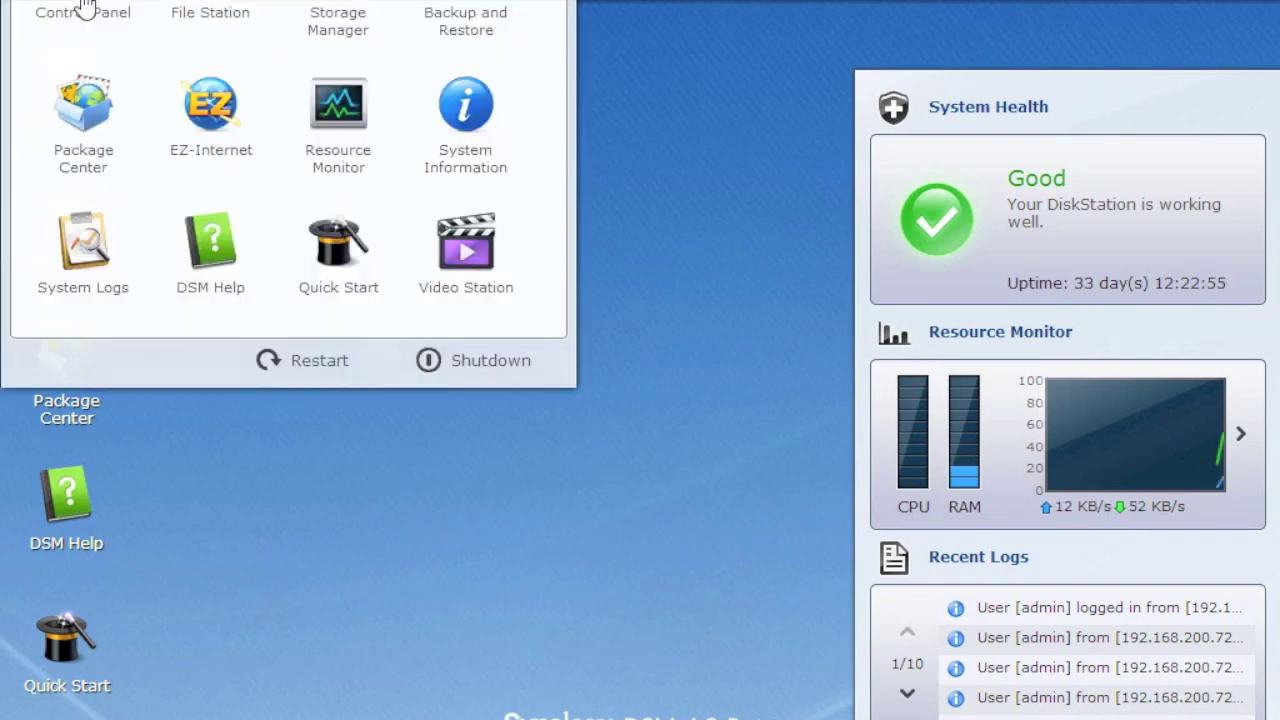
pyautogui.click(486, 76)
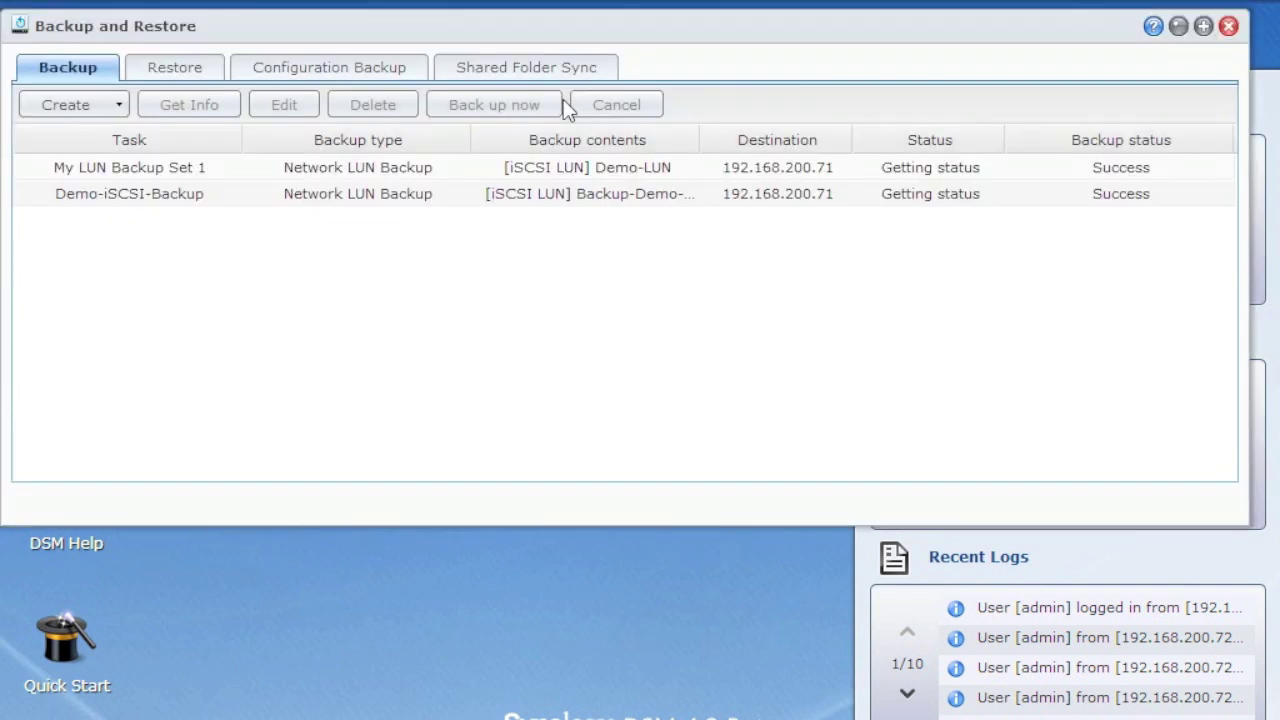
pyautogui.click(119, 107)
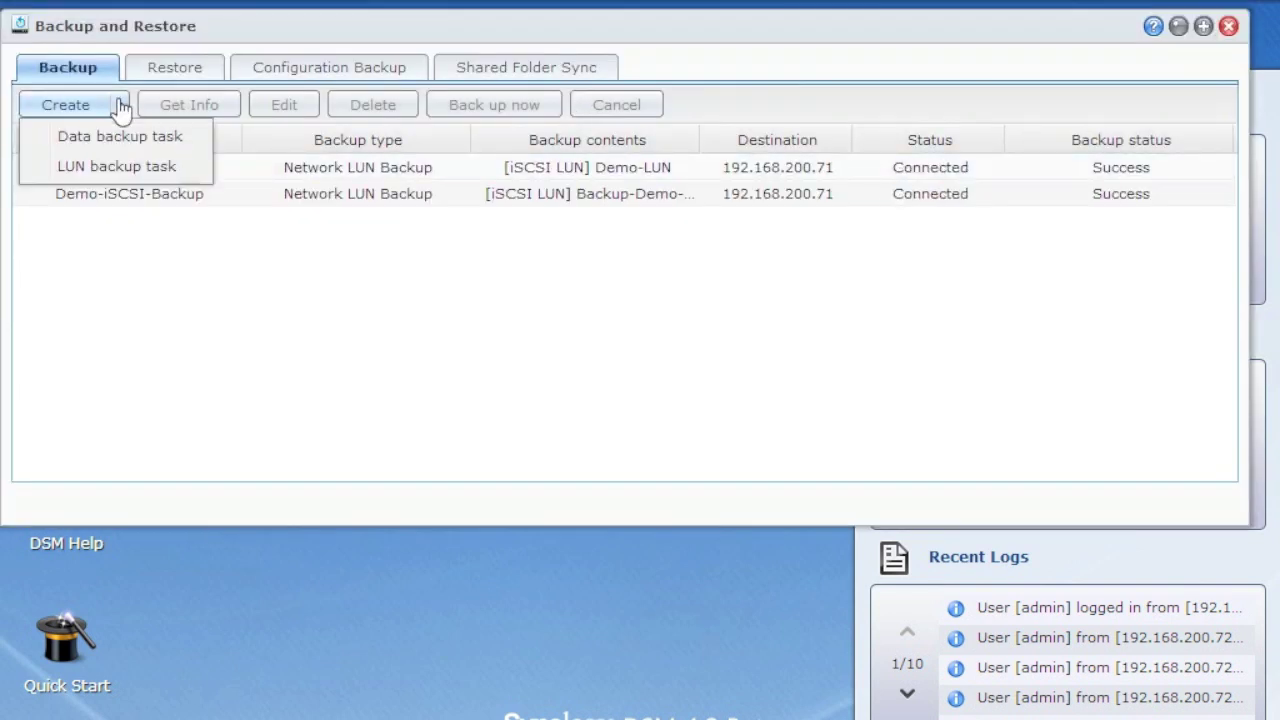
pyautogui.click(118, 140)
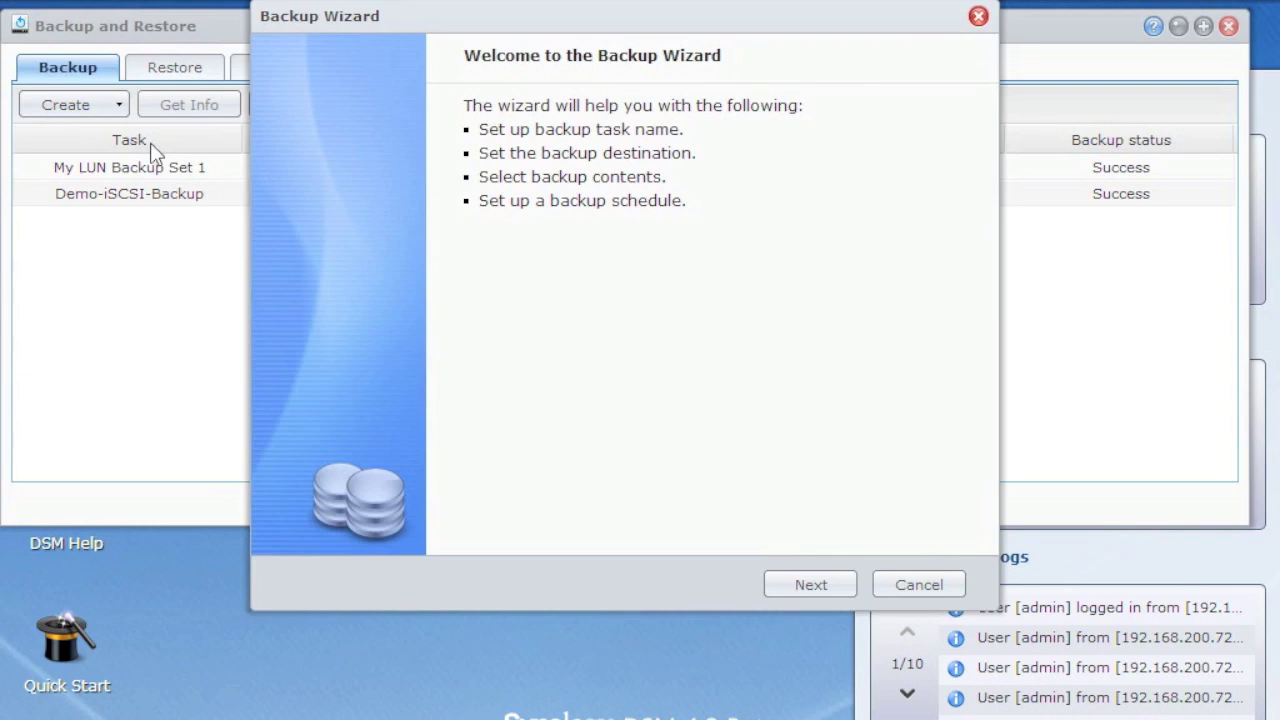
pyautogui.click(815, 584)
pyautogui.click(800, 588)
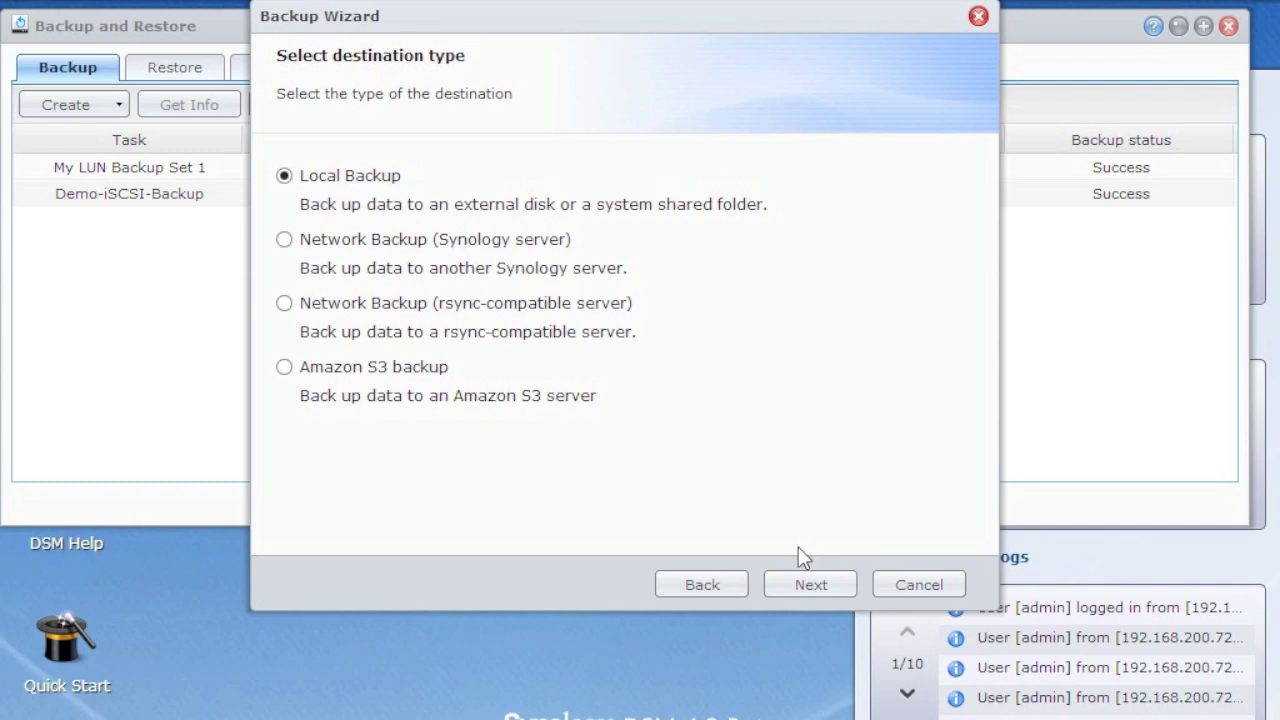
# Step: Cancel the Backup Wizard, close Backup and Restore, and browse Package Center's Utilities and Installed lists
pyautogui.click(917, 583)
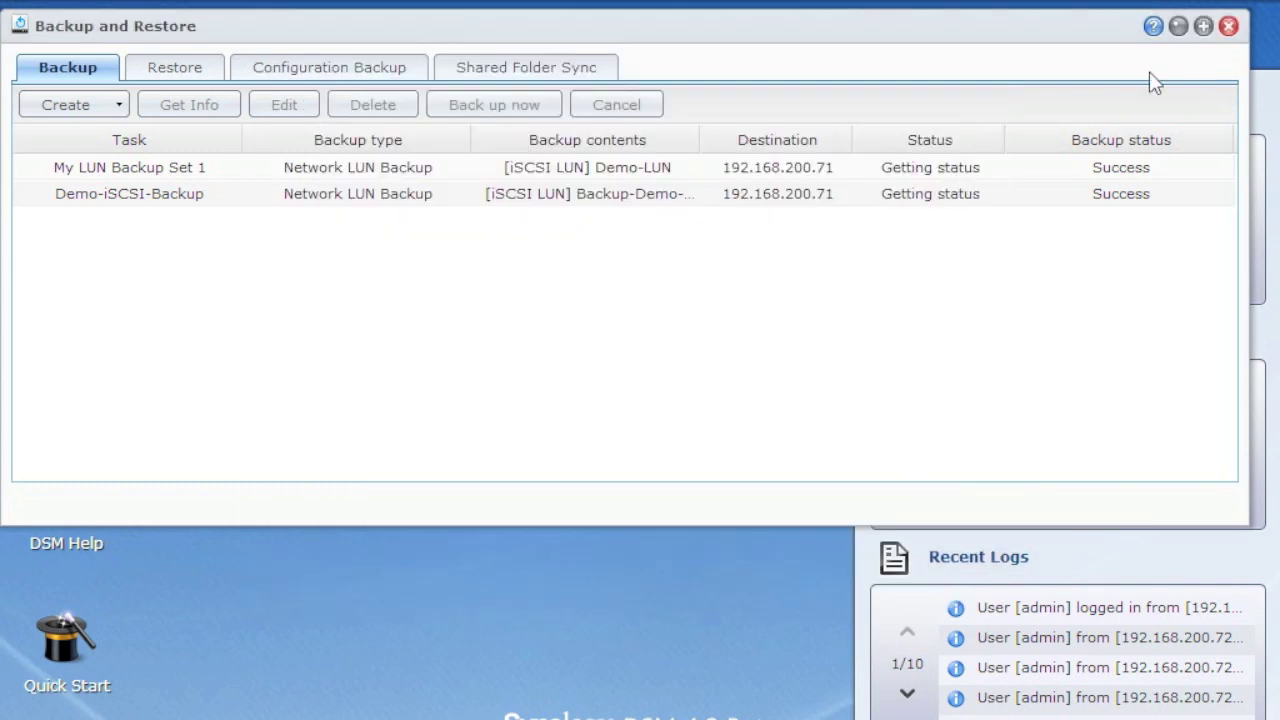
pyautogui.click(1228, 26)
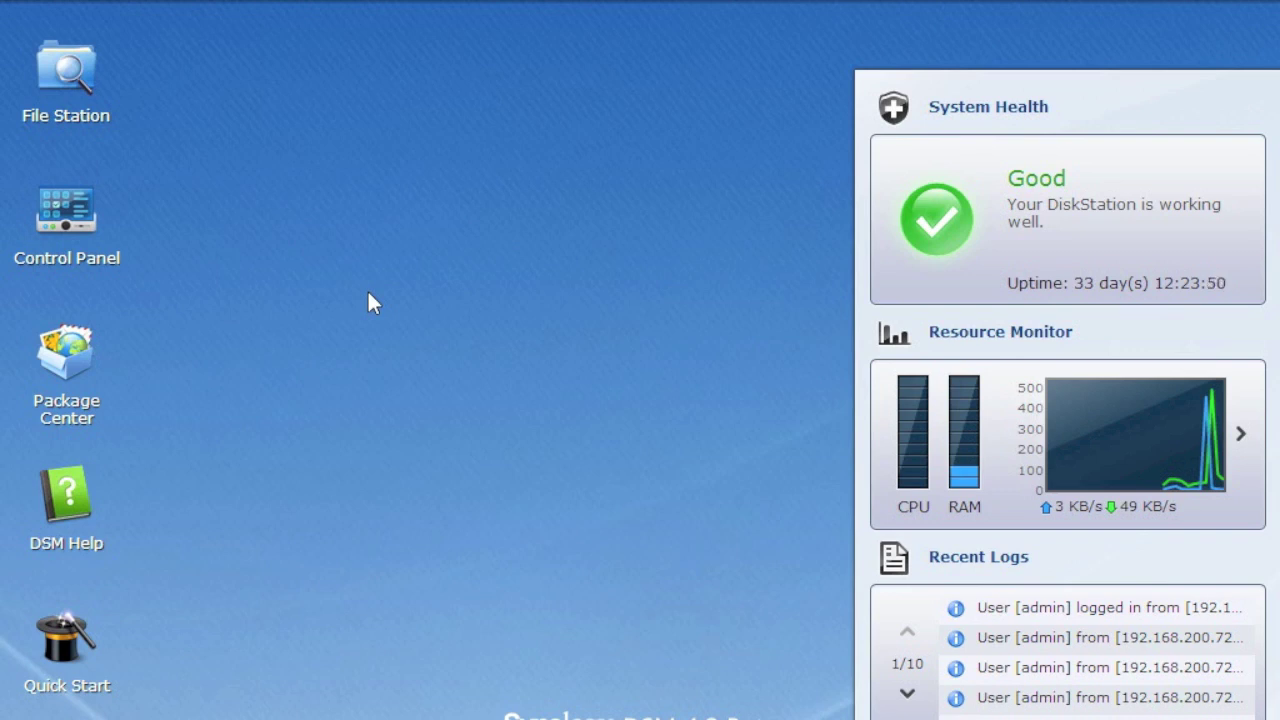
pyautogui.click(72, 368)
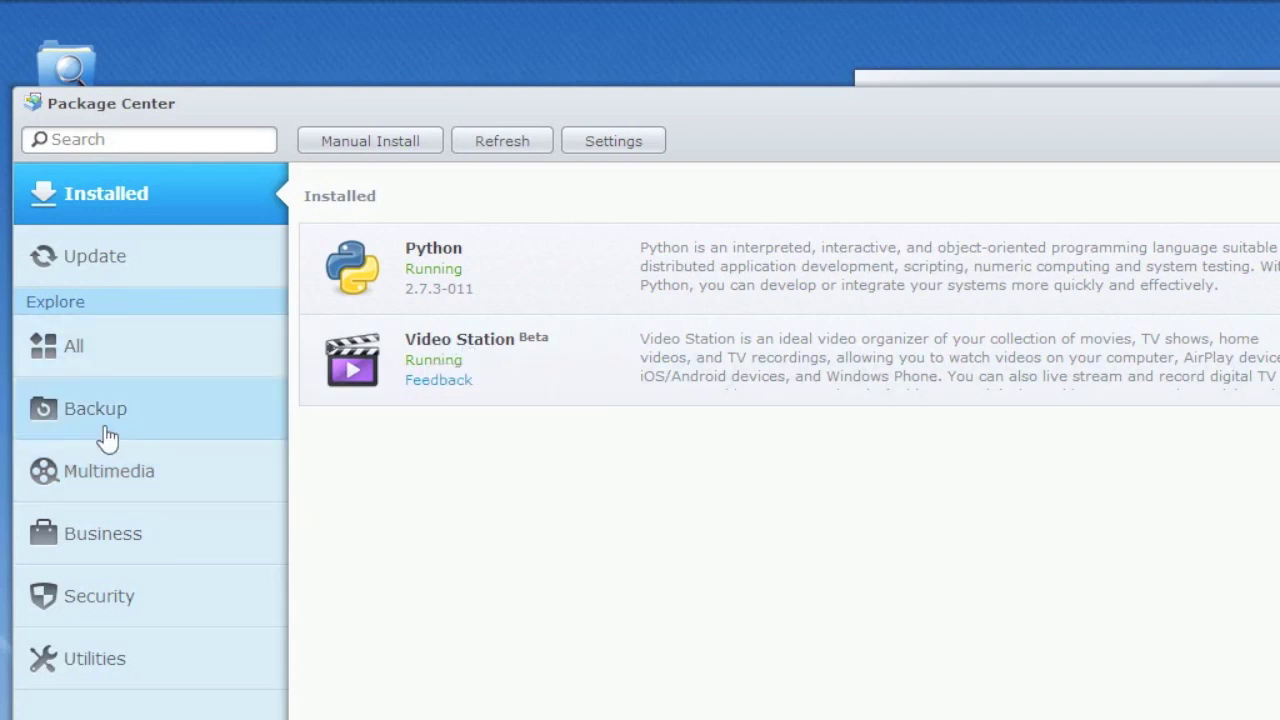
pyautogui.click(108, 664)
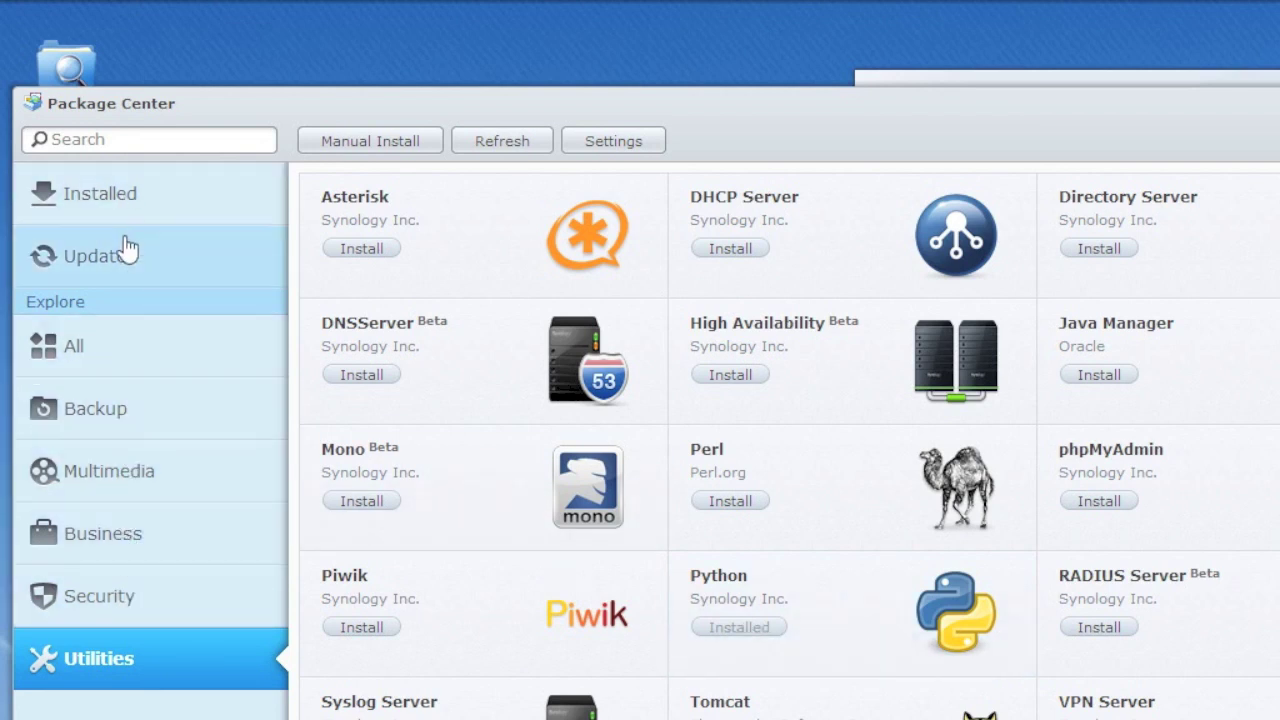
pyautogui.click(154, 205)
# Step: Uninstall the Python package, leaving Video Station as the only installed package
pyautogui.click(600, 298)
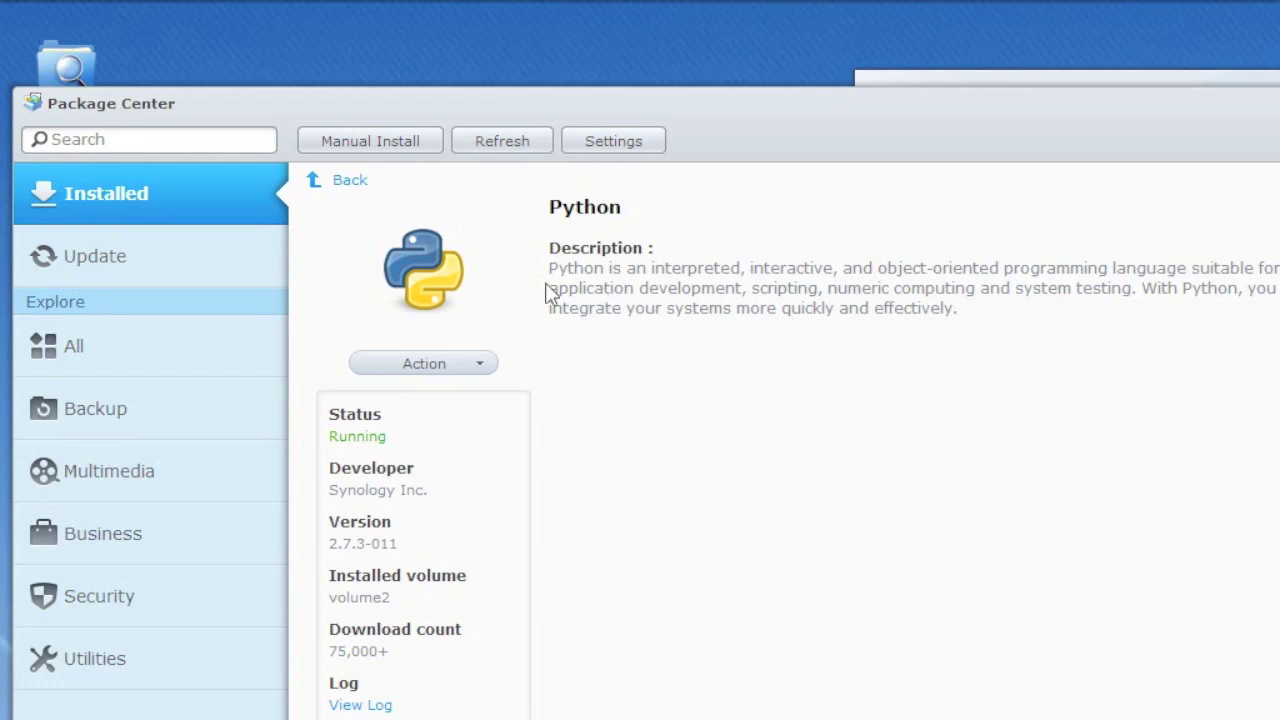
pyautogui.click(440, 368)
pyautogui.click(438, 402)
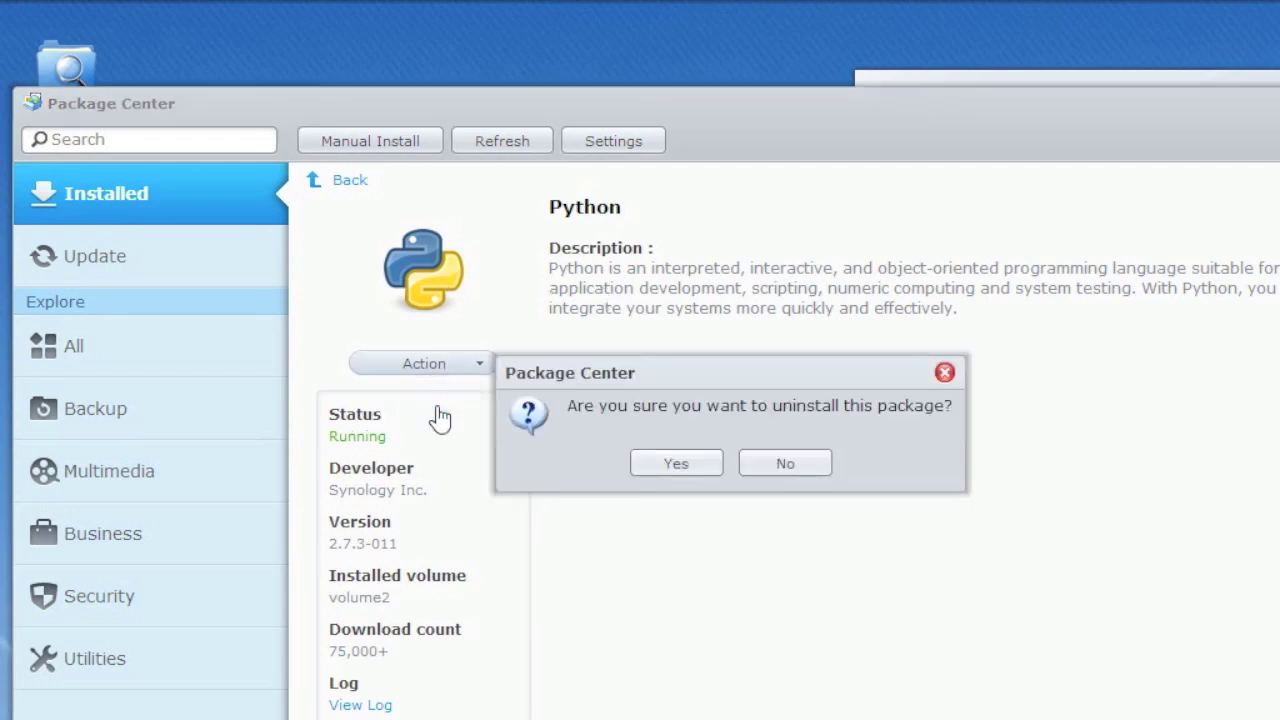
pyautogui.click(668, 470)
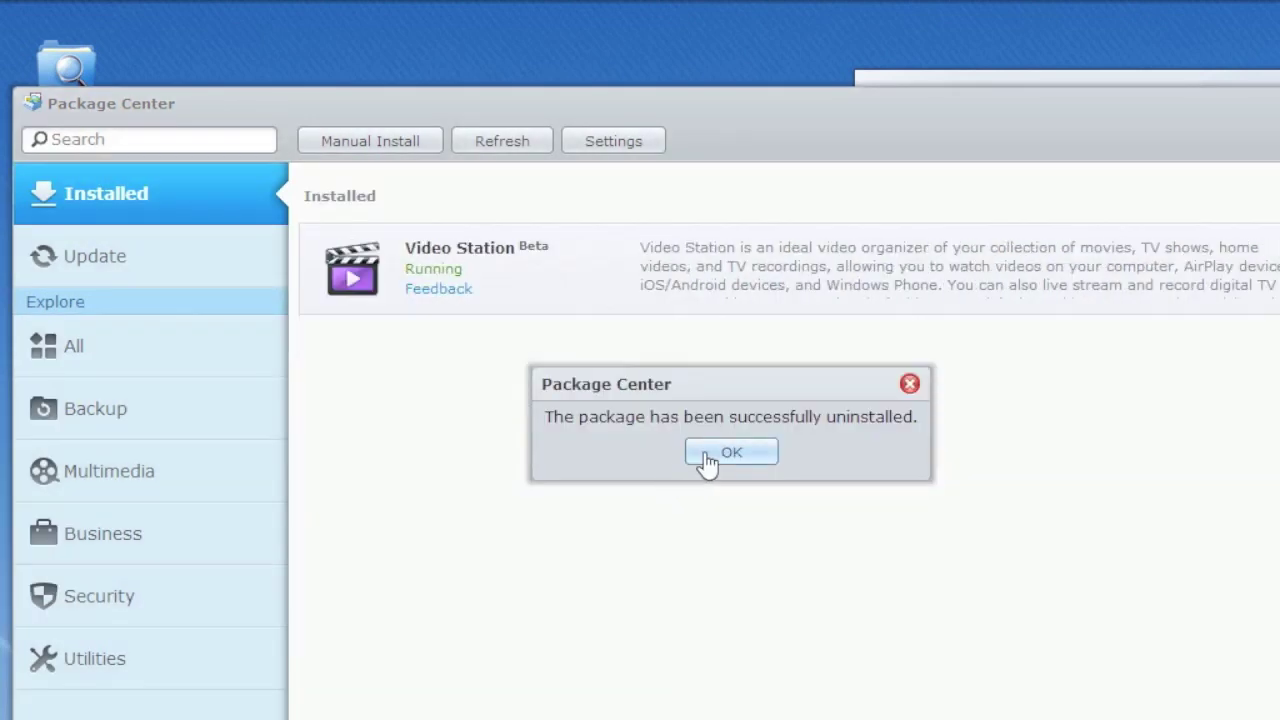
pyautogui.click(706, 464)
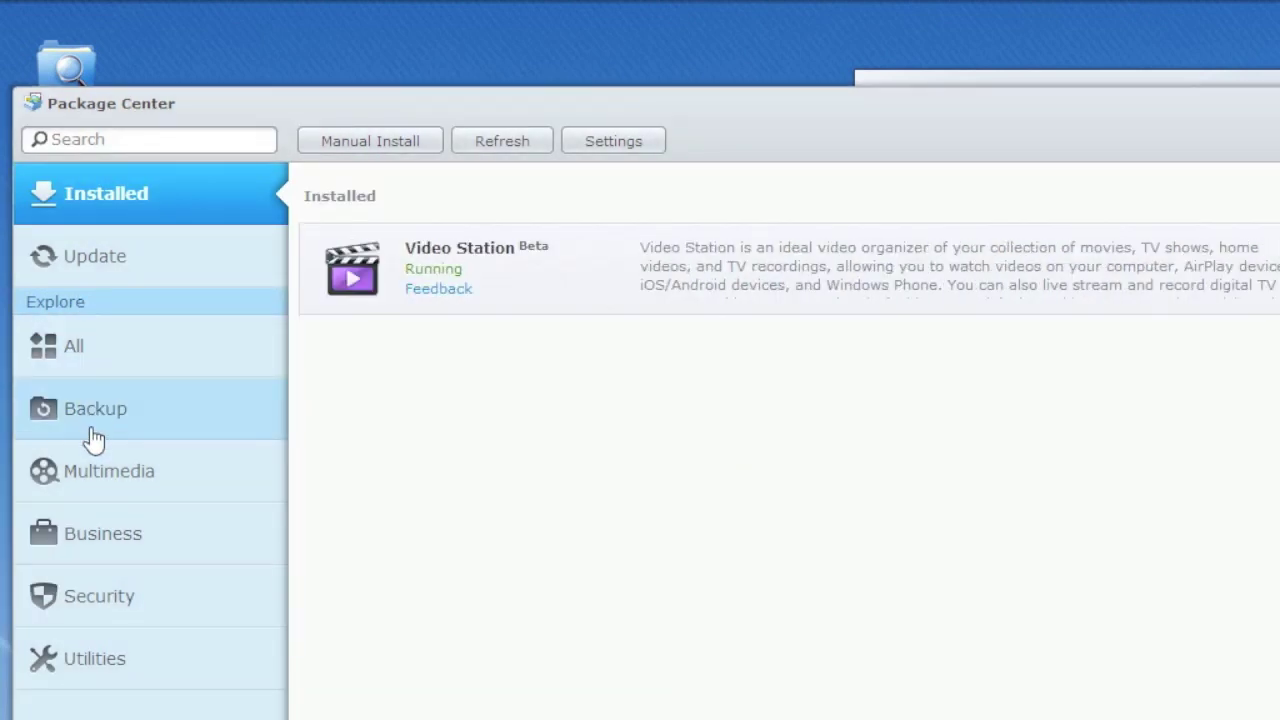
pyautogui.click(88, 428)
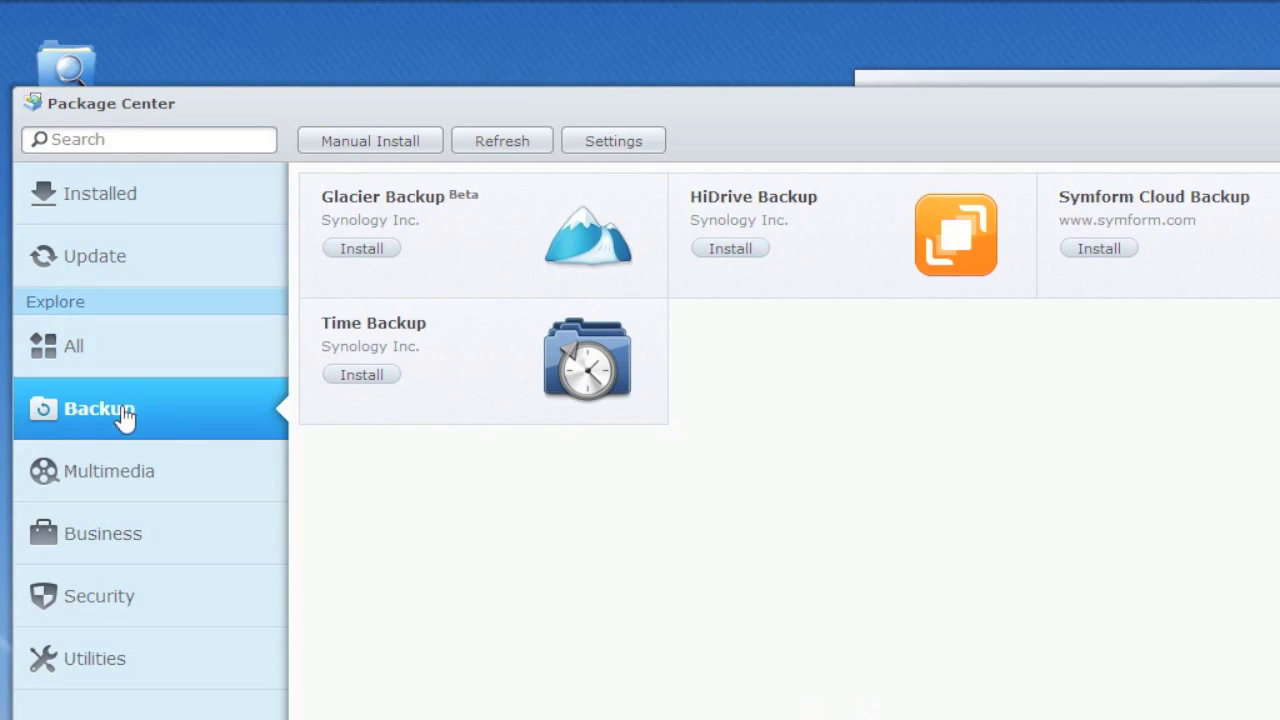
pyautogui.click(362, 254)
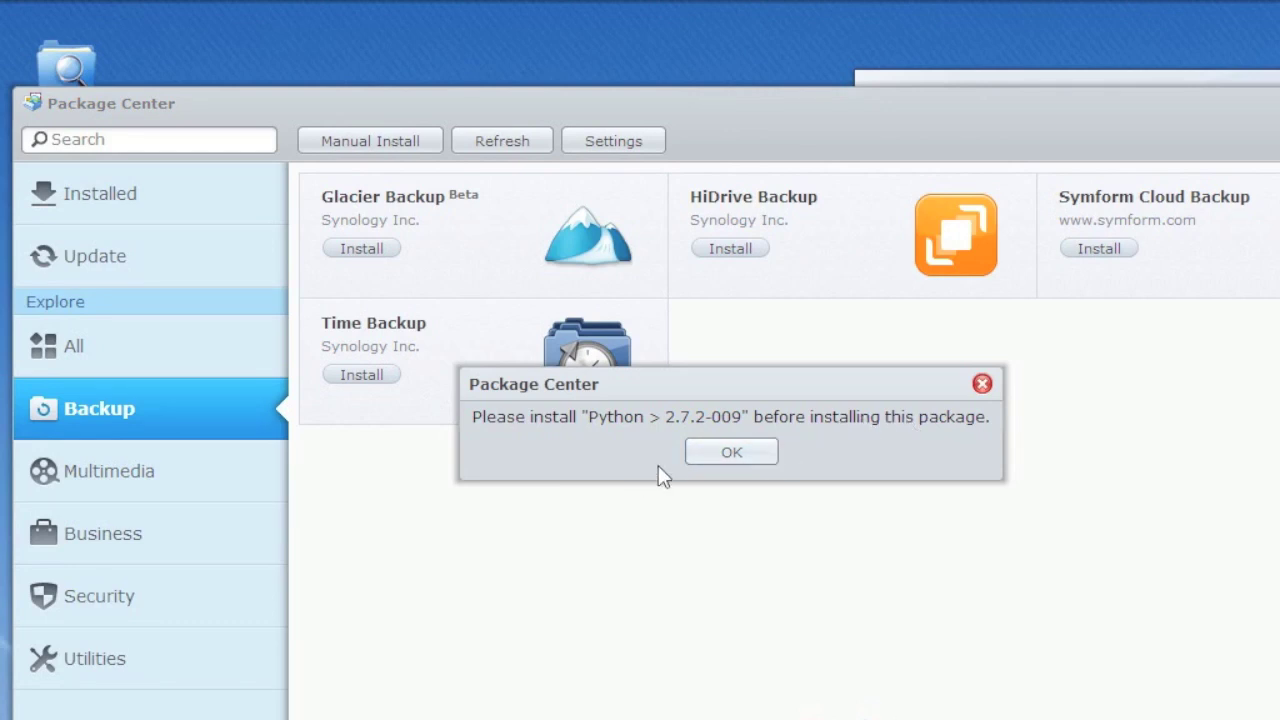
pyautogui.click(686, 452)
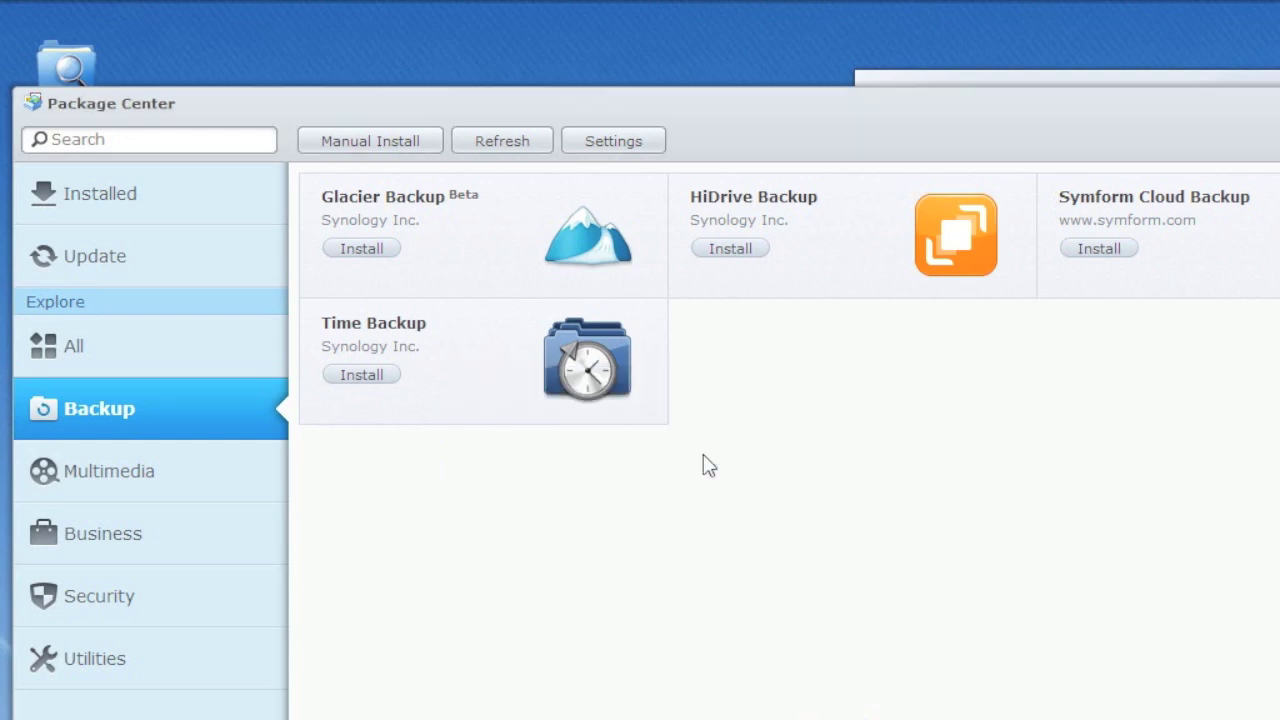
pyautogui.click(115, 652)
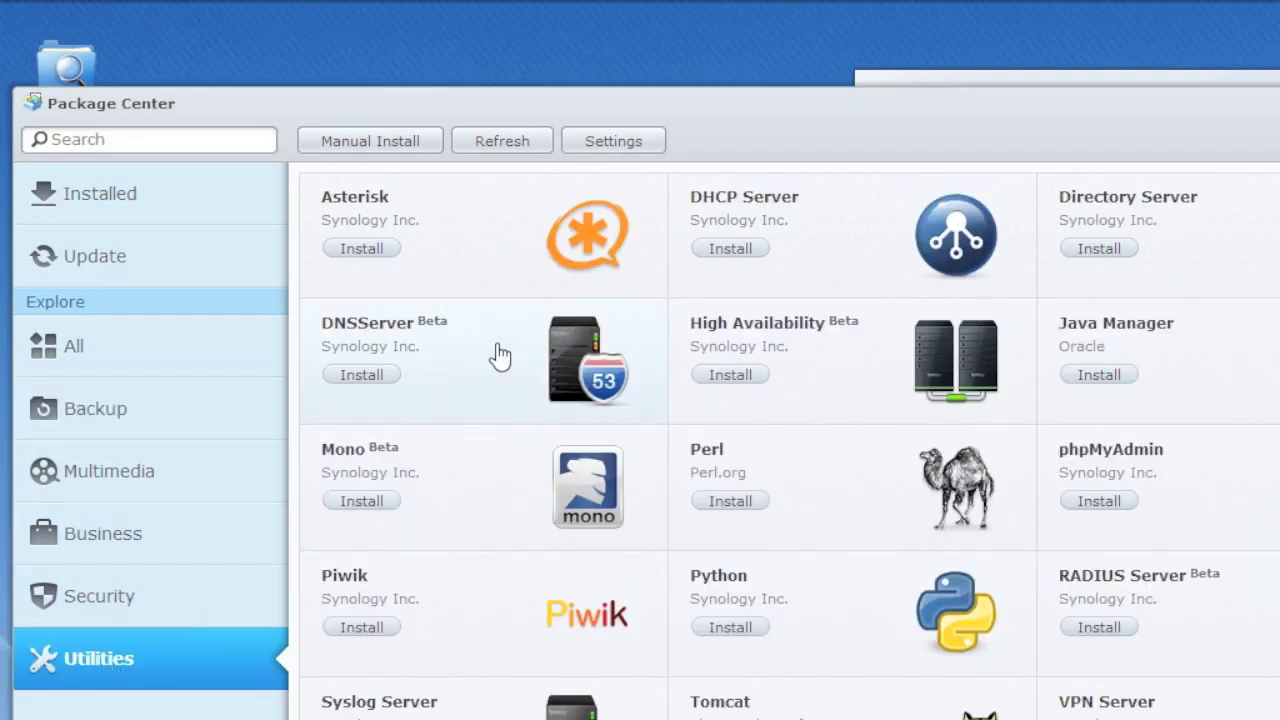
# Step: Install the Python package with Volume 2 as the destination volume
pyautogui.click(740, 628)
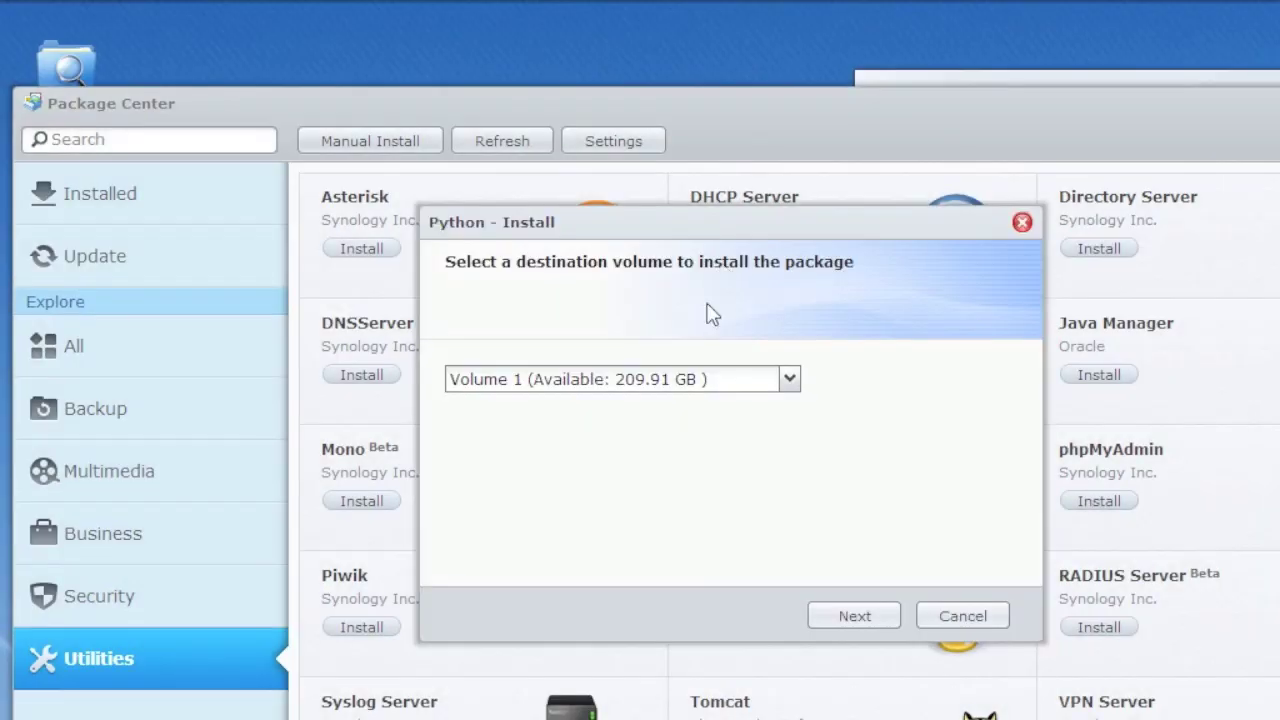
pyautogui.click(676, 382)
pyautogui.click(612, 432)
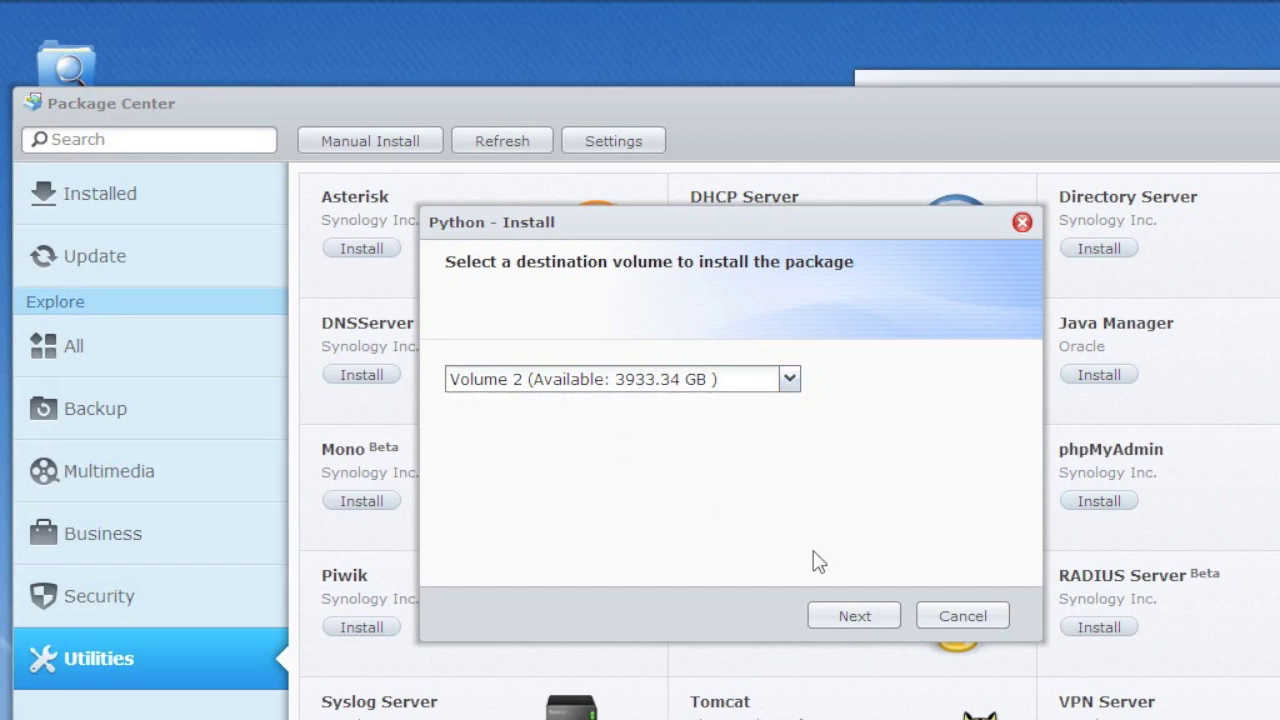
pyautogui.click(729, 386)
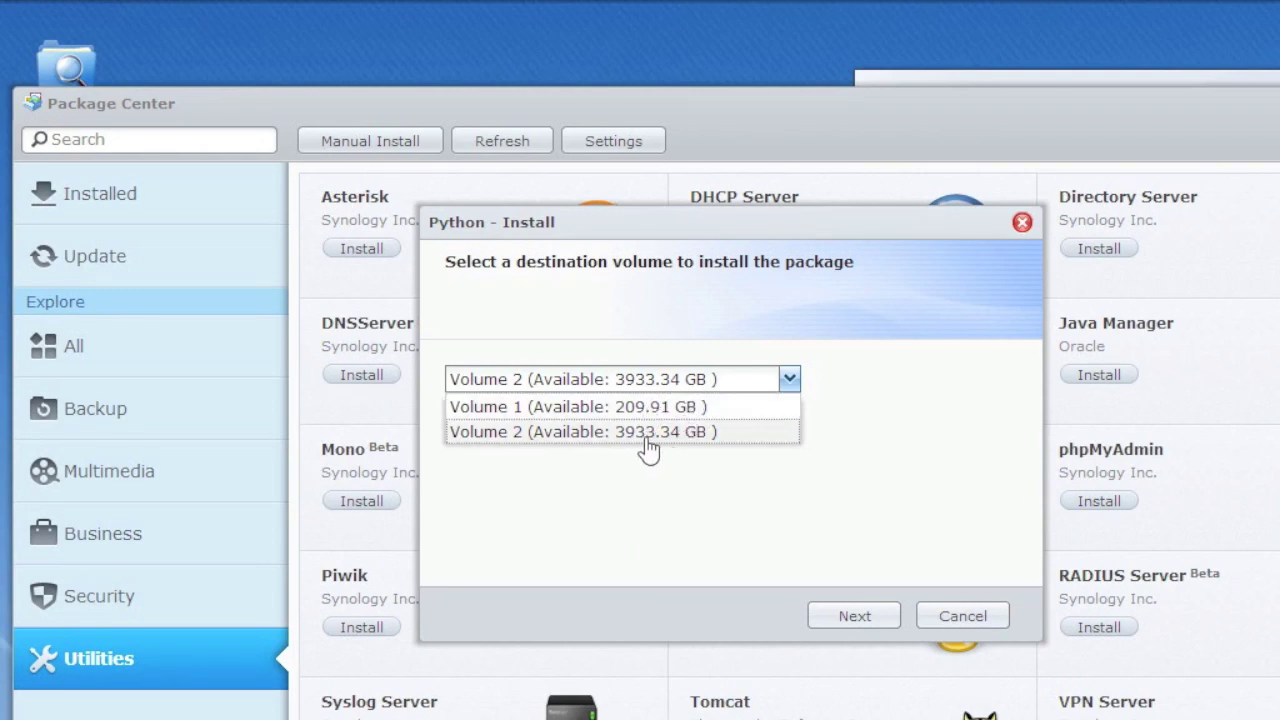
pyautogui.click(646, 436)
pyautogui.click(824, 610)
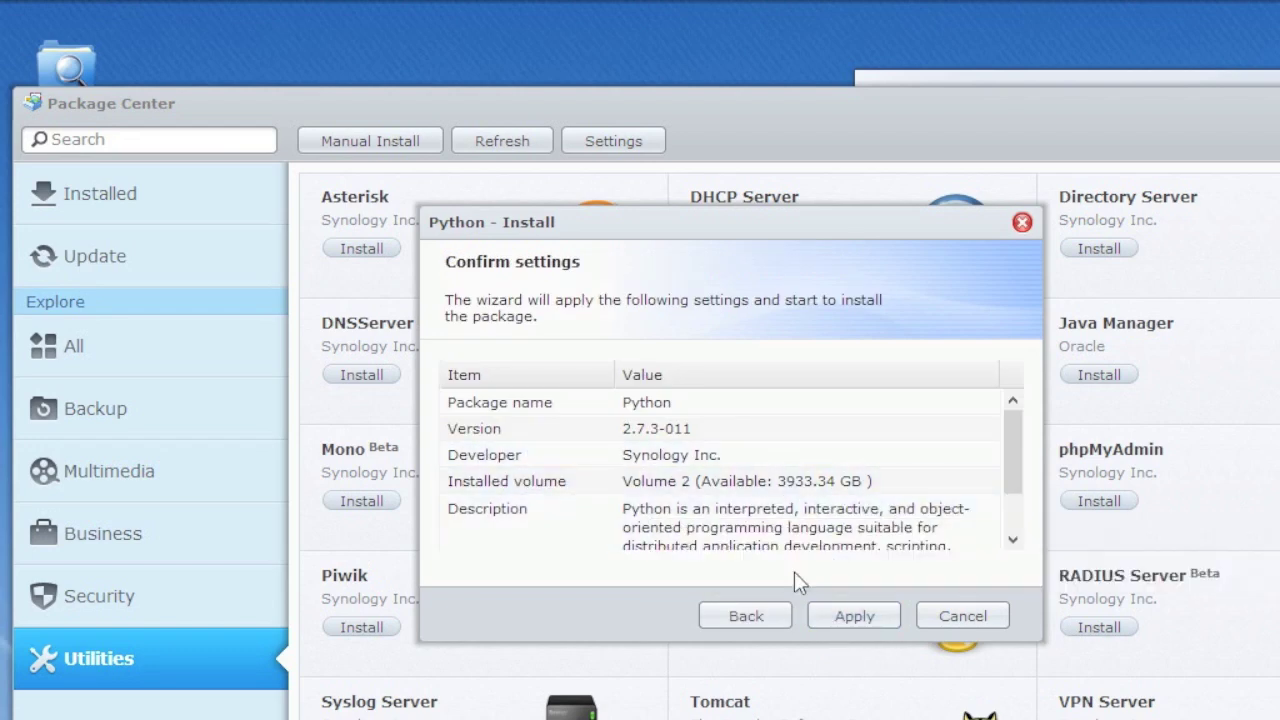
pyautogui.click(851, 616)
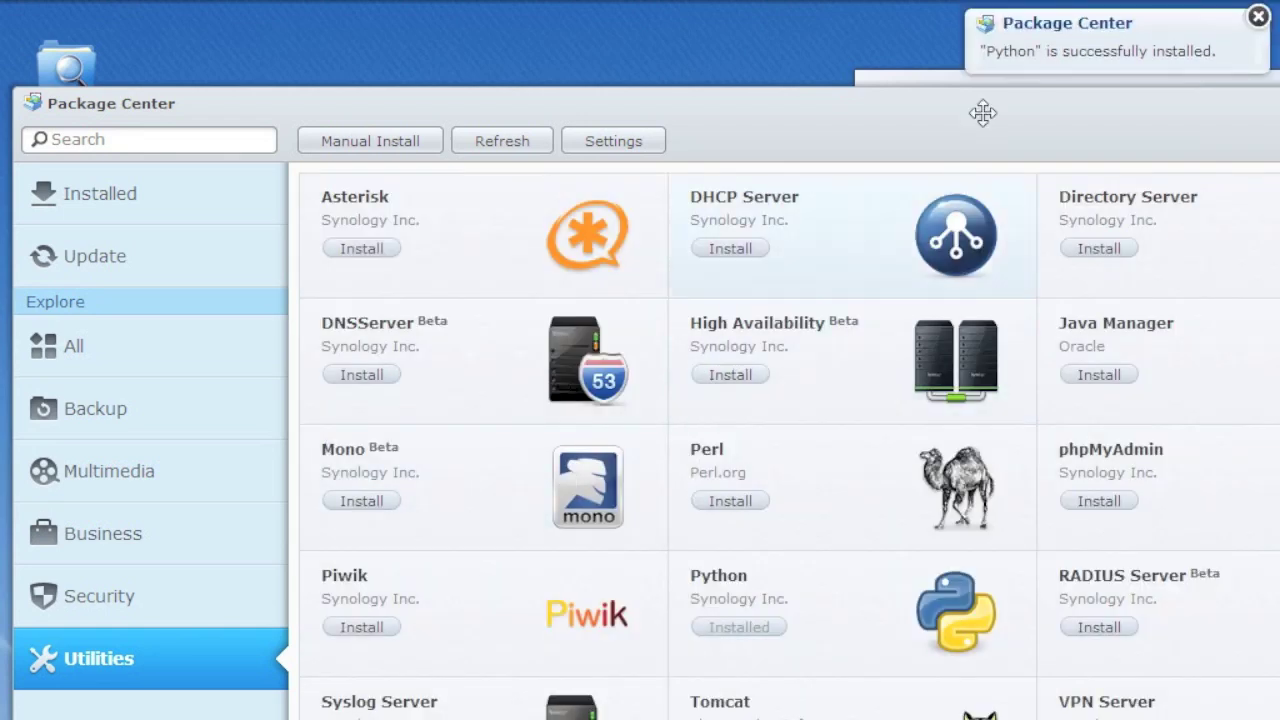
pyautogui.click(86, 428)
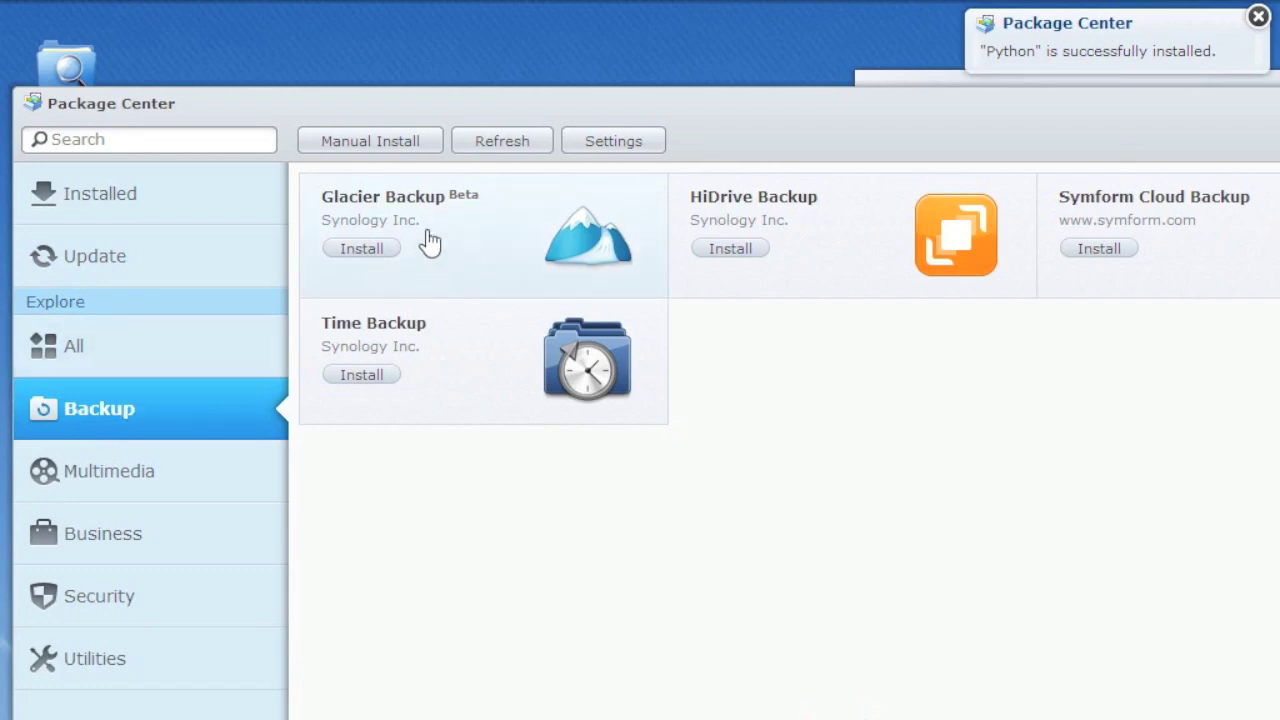
# Step: Install the Glacier Backup package onto Volume 2
pyautogui.click(346, 250)
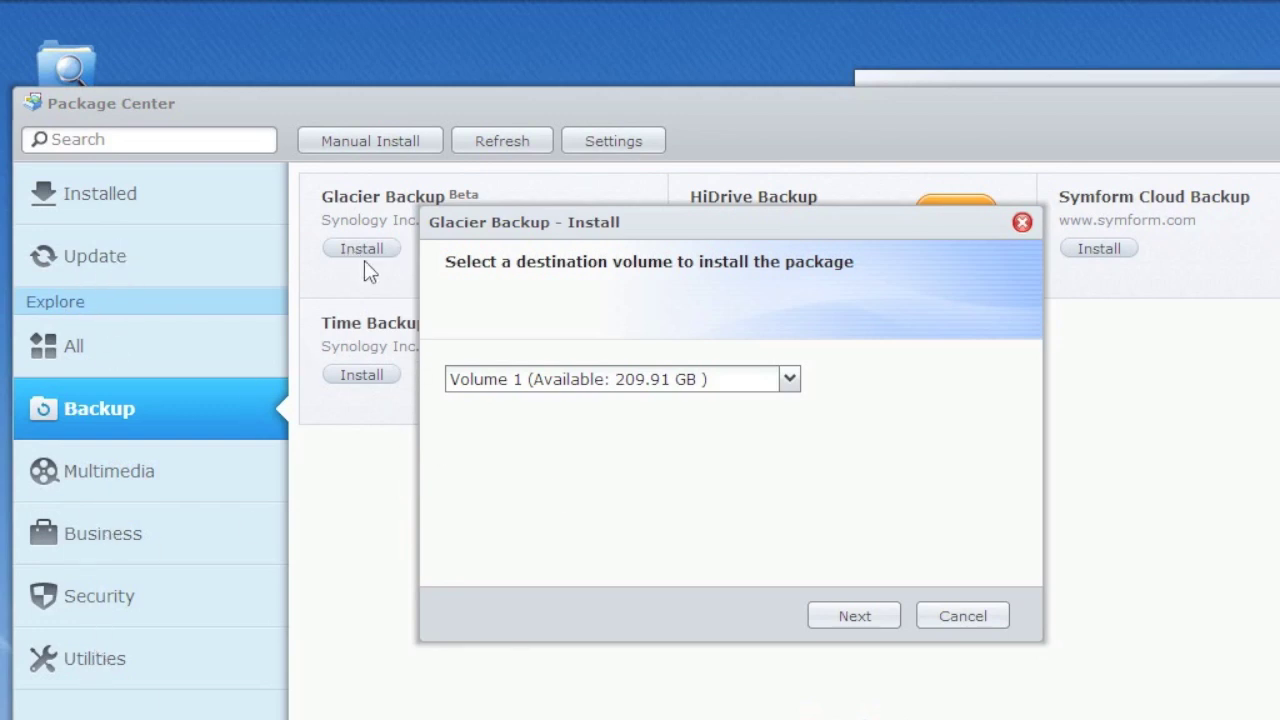
pyautogui.click(789, 380)
pyautogui.click(651, 432)
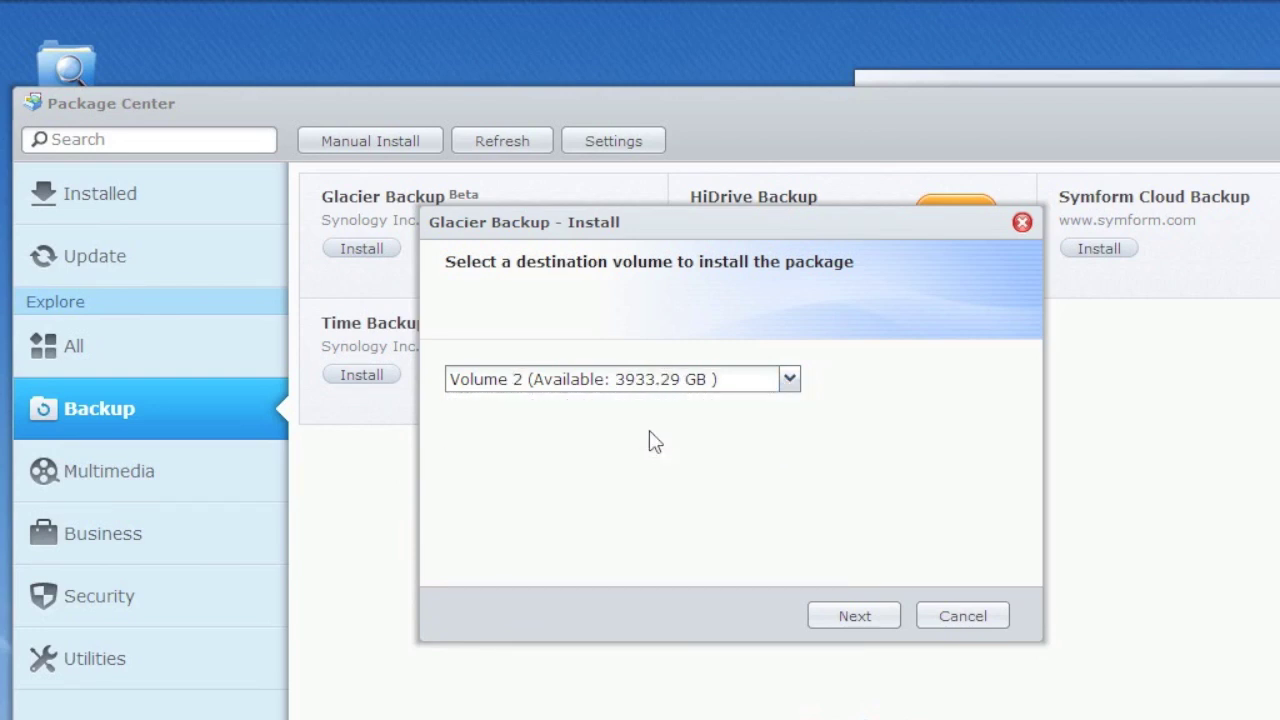
pyautogui.click(852, 616)
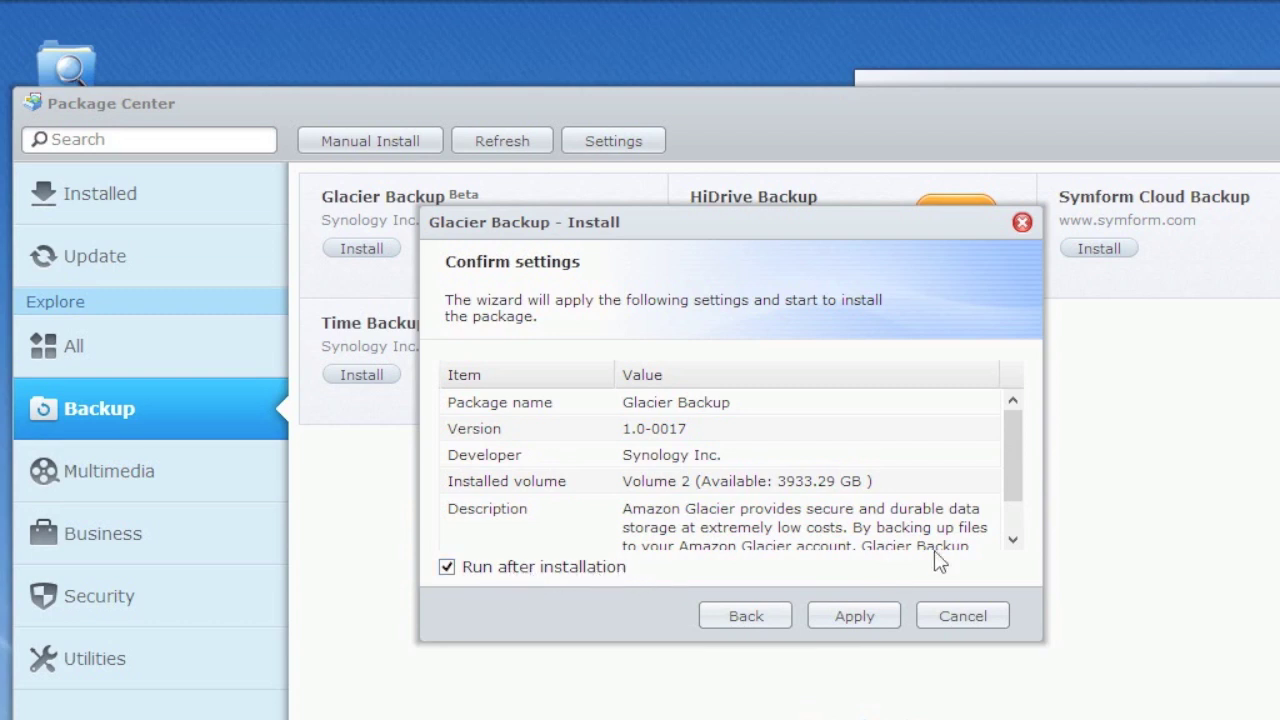
pyautogui.click(847, 620)
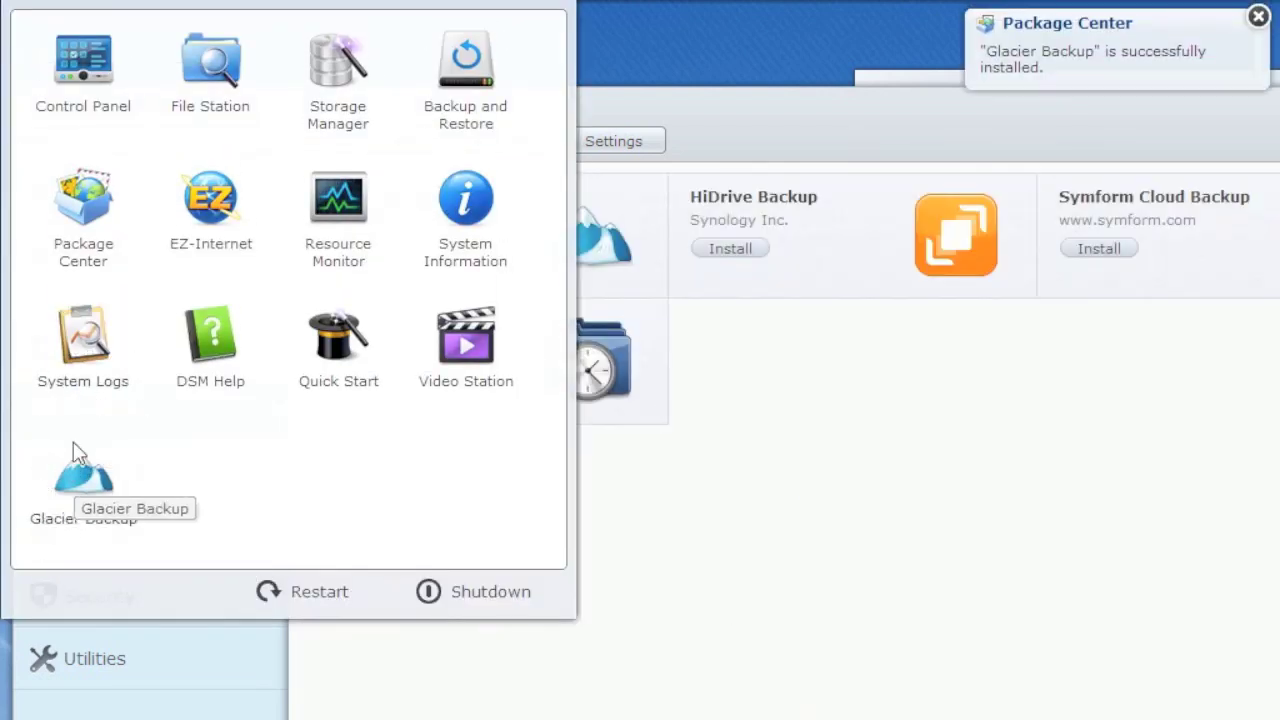
pyautogui.click(889, 490)
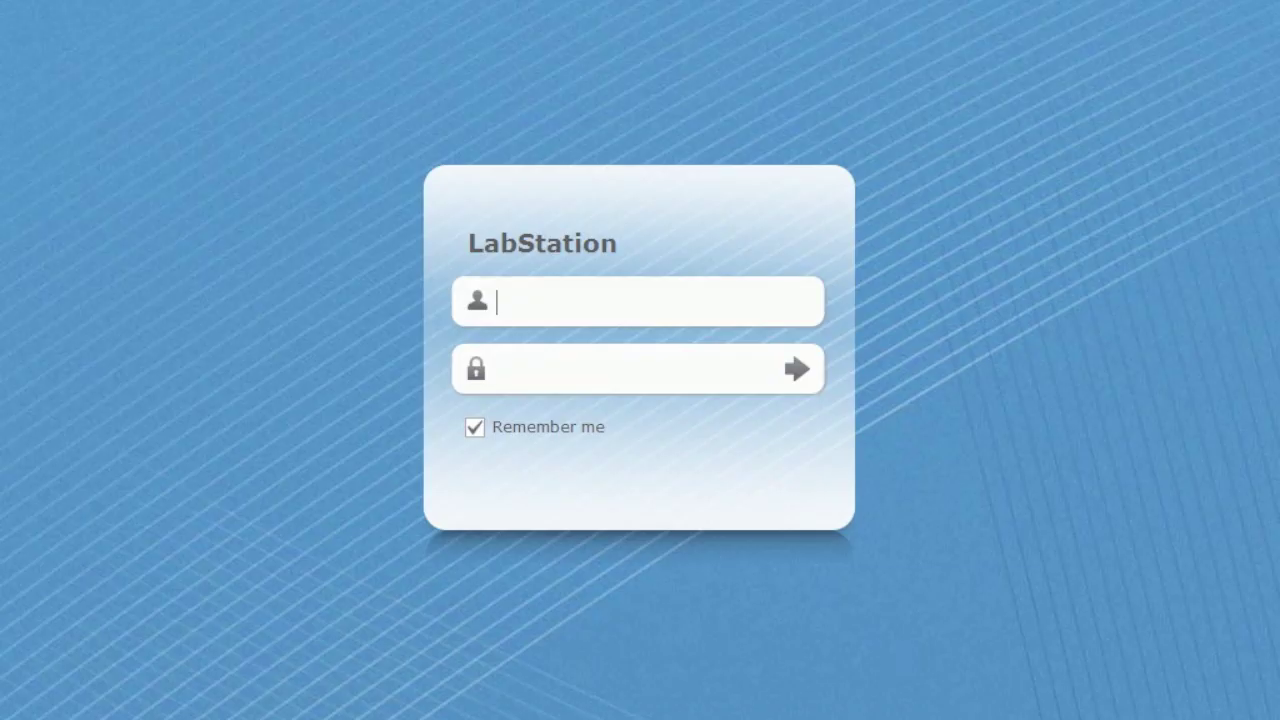
# Step: Sign back in to LabStation as admin with the account password
pyautogui.write('admin')
pyautogui.press('Tab')
pyautogui.write('••••••••')
pyautogui.press('Return')
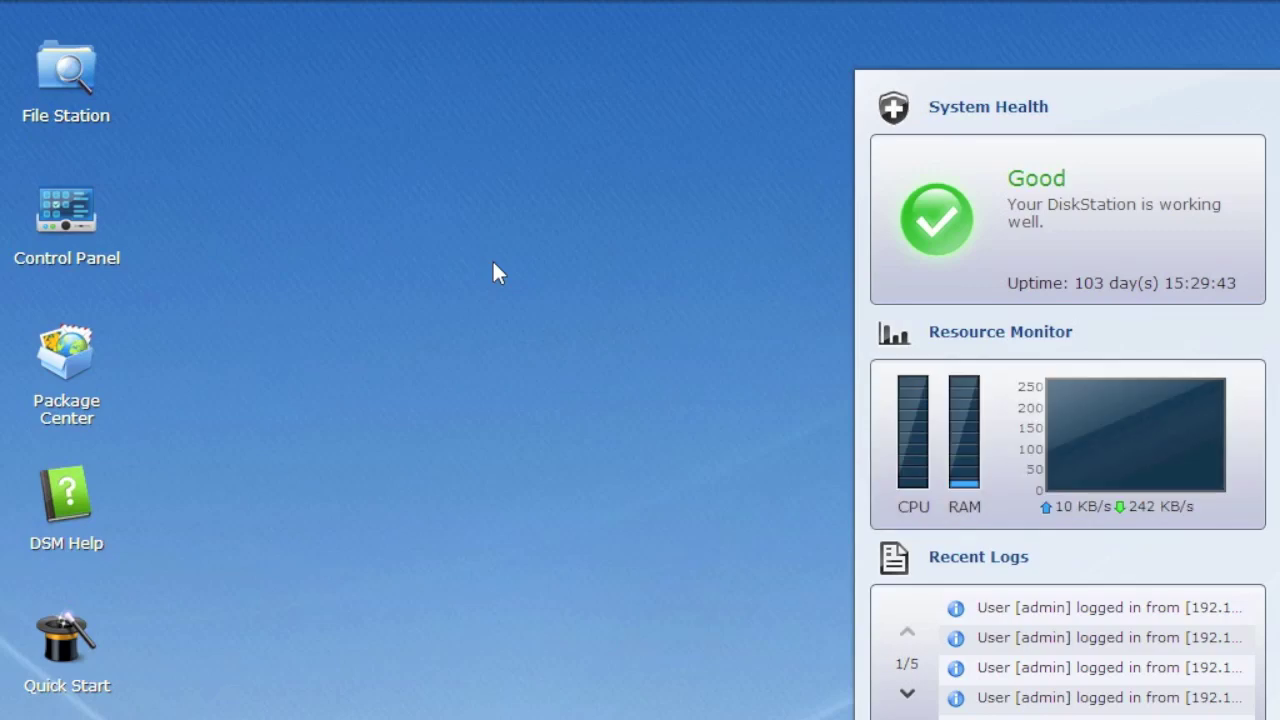
# Step: Launch Glacier Backup from the main menu to view its Overview page
pyautogui.click(80, 8)
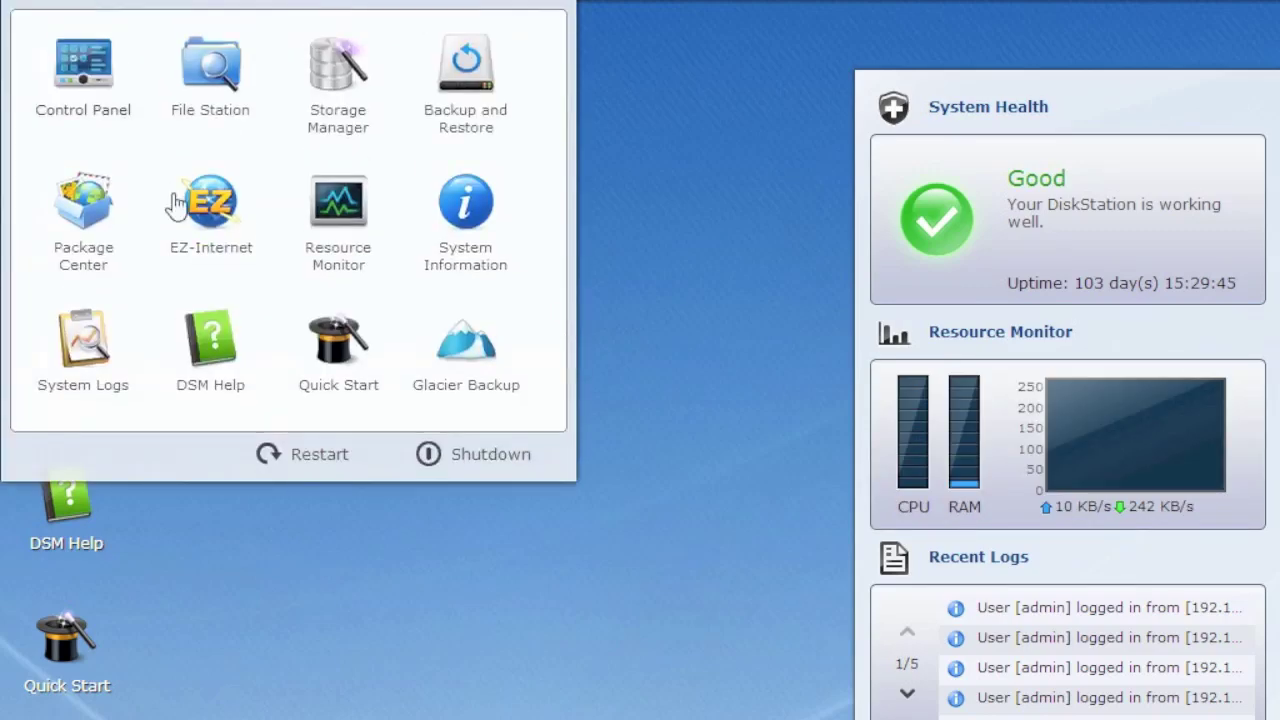
pyautogui.click(478, 355)
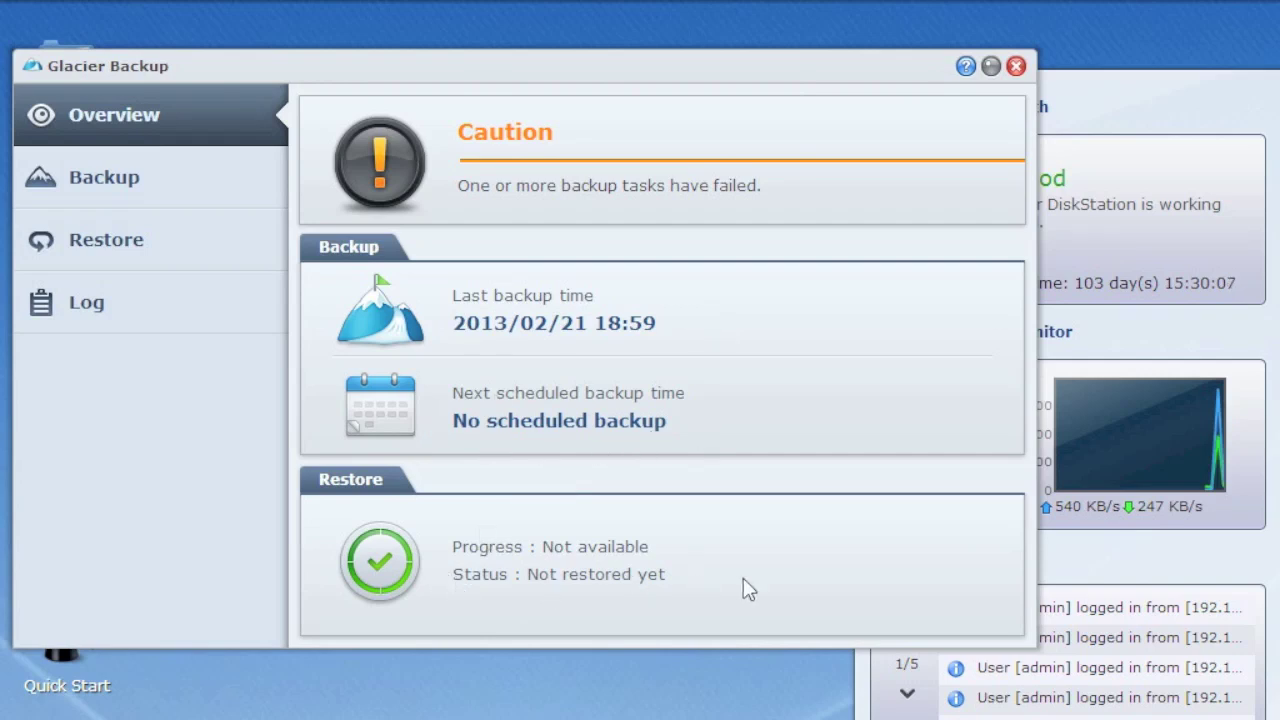
# Step: Look through Glacier Backup's Backup, Restore and Log pages, ending on the Backup task list
pyautogui.click(131, 187)
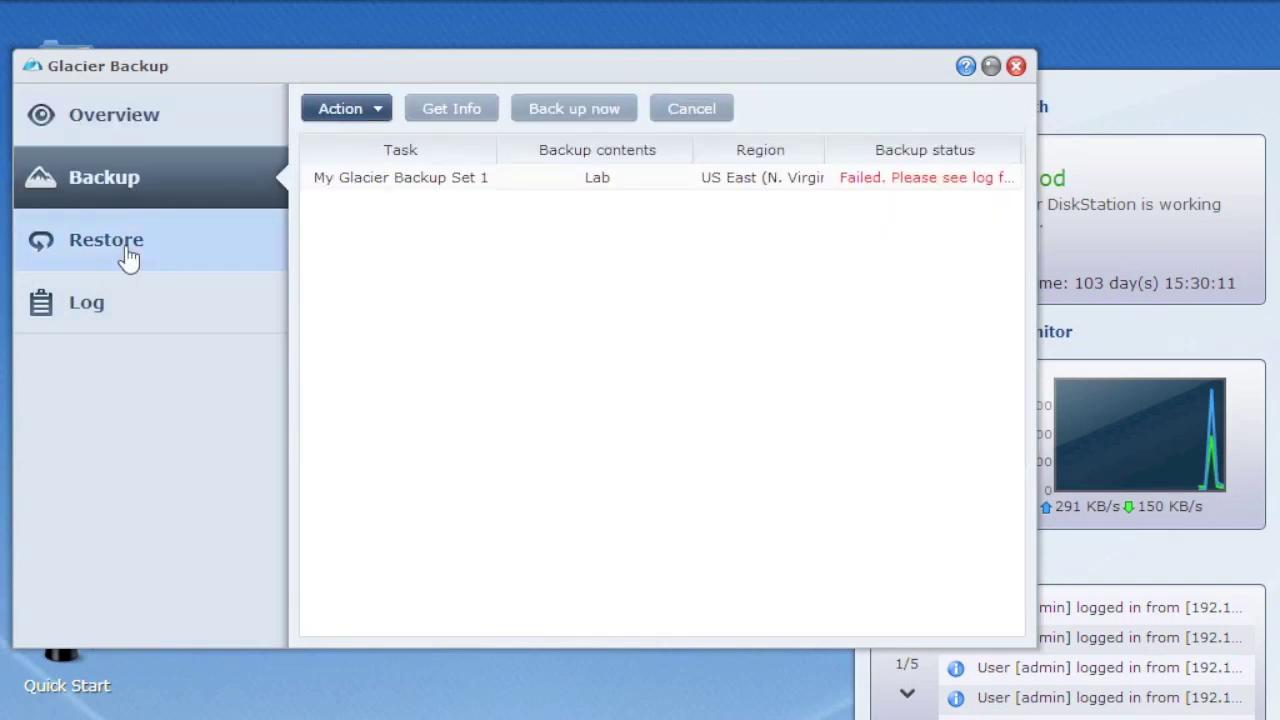
pyautogui.click(128, 257)
pyautogui.click(134, 304)
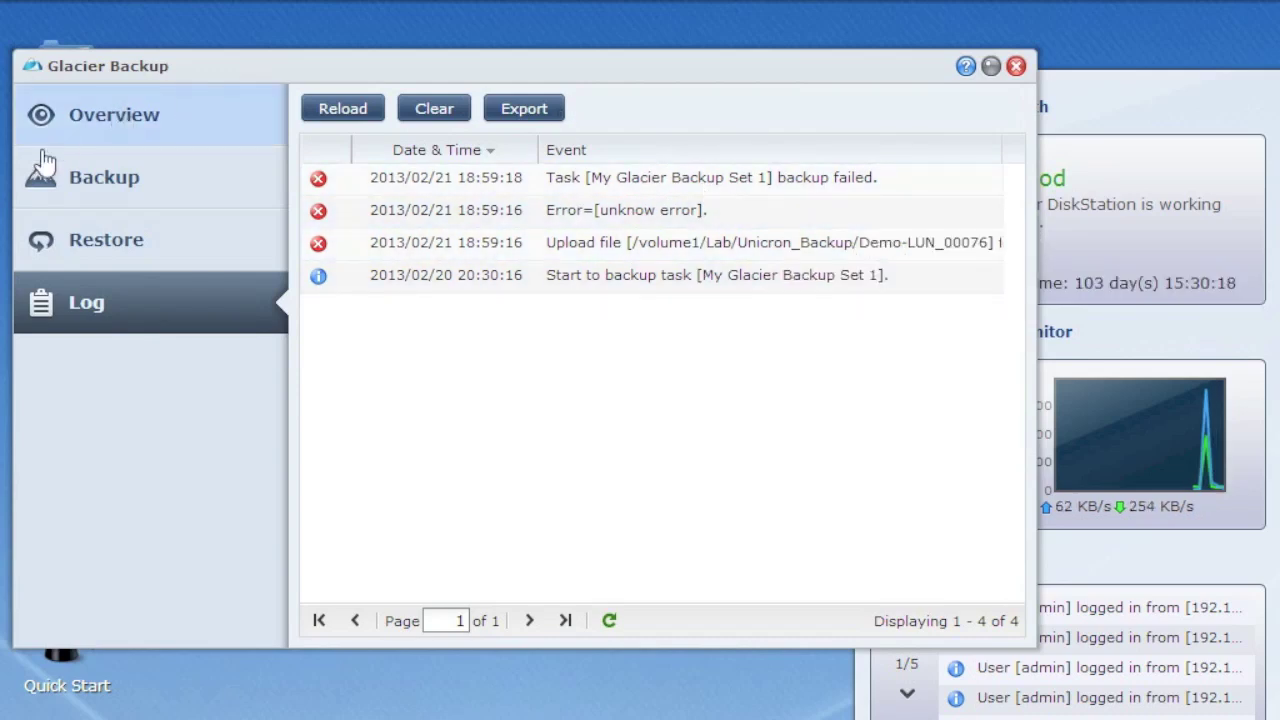
pyautogui.click(45, 188)
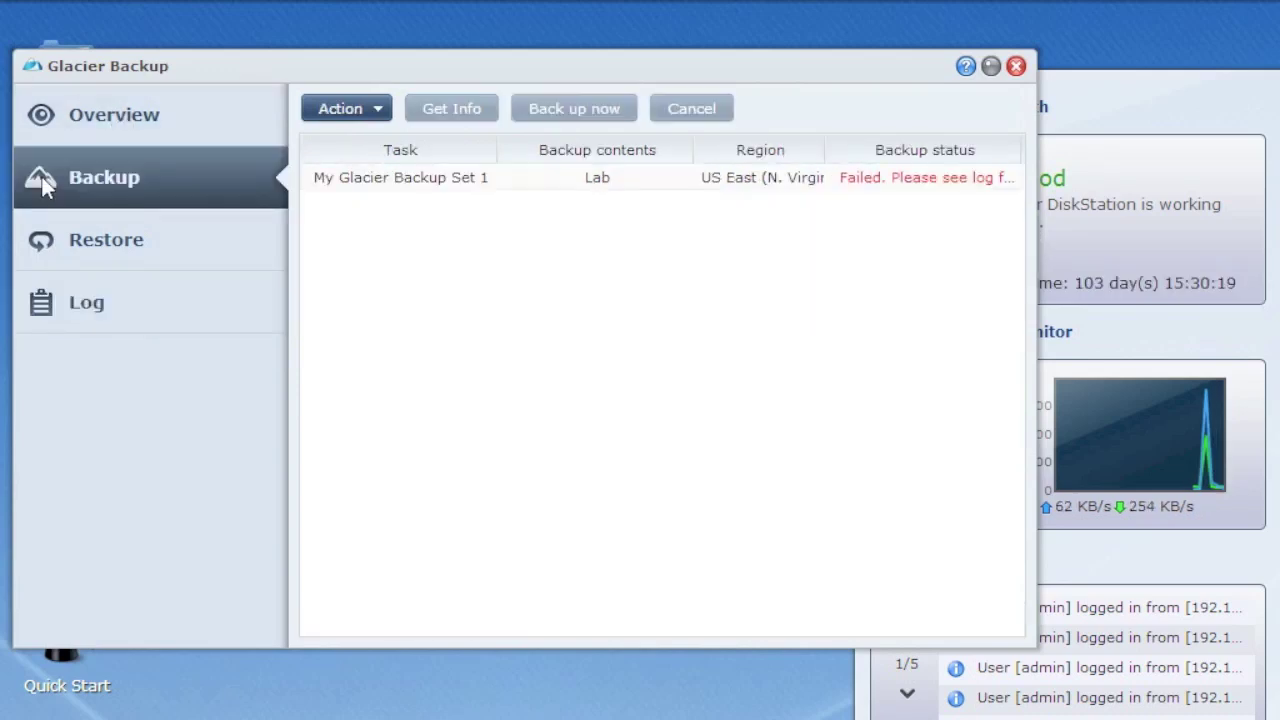
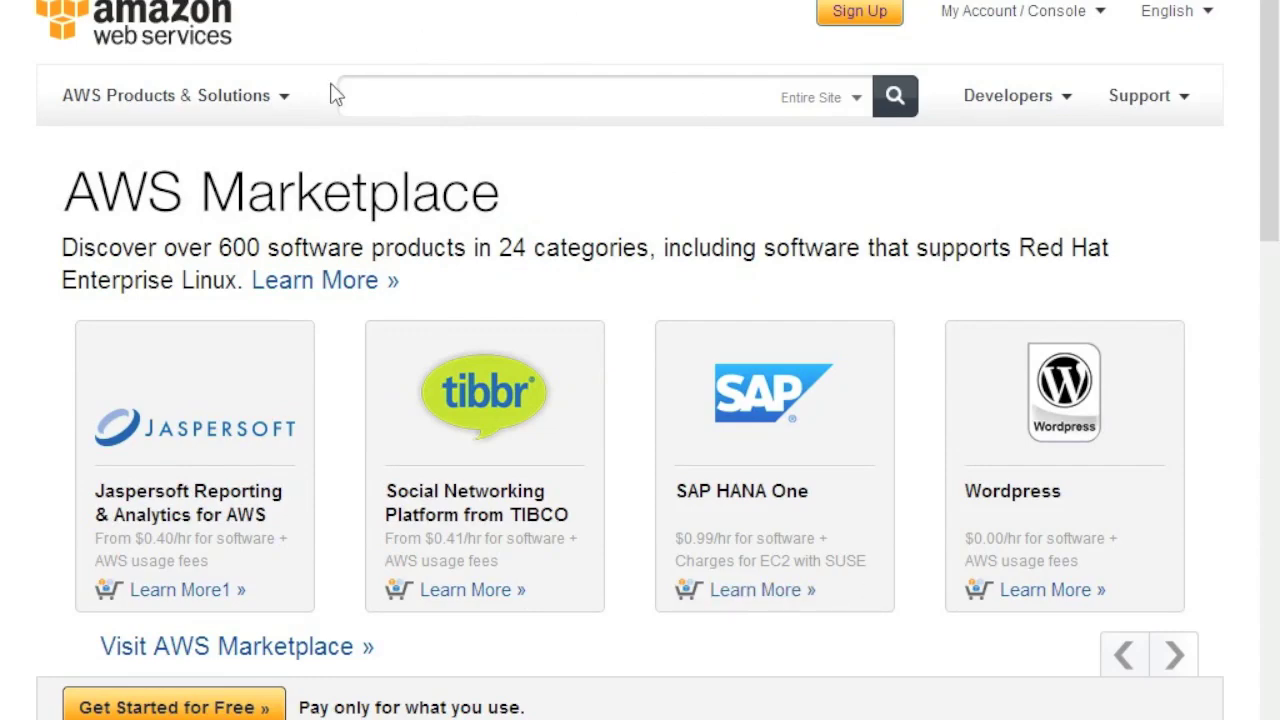
# Step: Search the AWS site for 'glacier' and open the Amazon Glacier Pricing result
pyautogui.click(465, 110)
pyautogui.write('glacier')
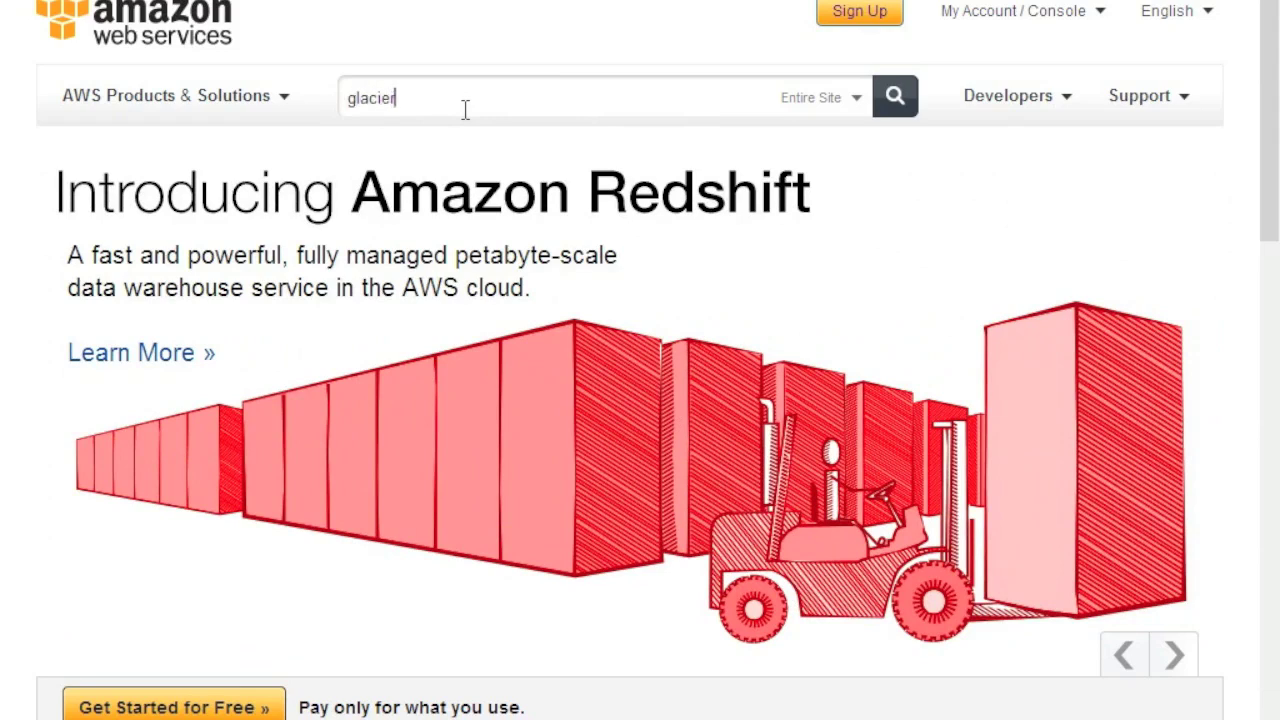
pyautogui.press('Return')
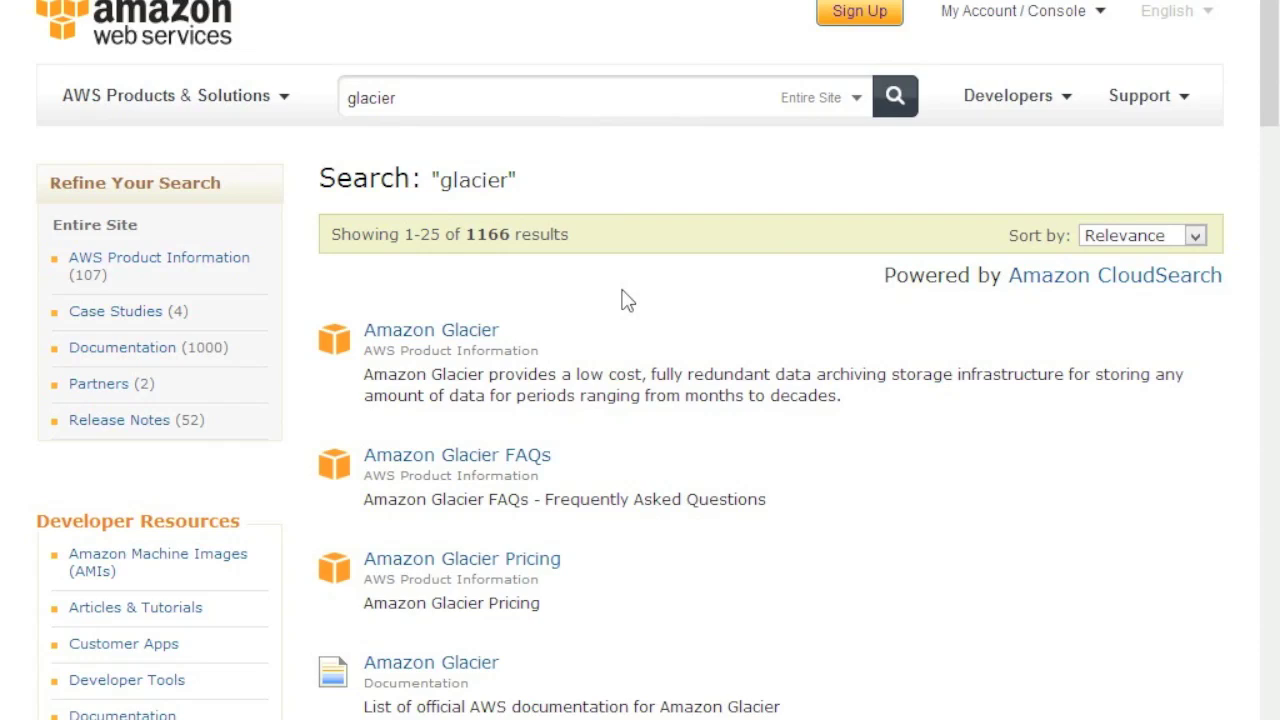
pyautogui.click(462, 562)
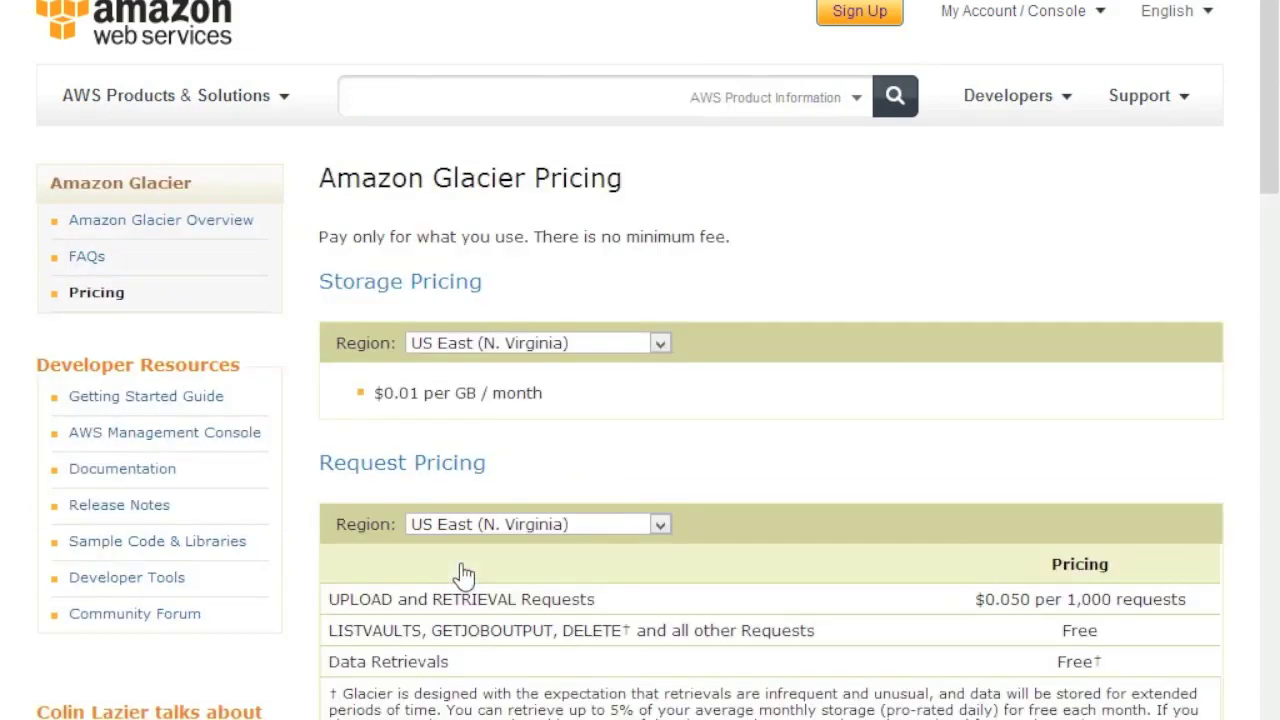
# Step: Compare Glacier prices for EU (Ireland) and Asia Pacific (Tokyo), then return to US East (N. Virginia)
pyautogui.scroll(-5, 929, 386)
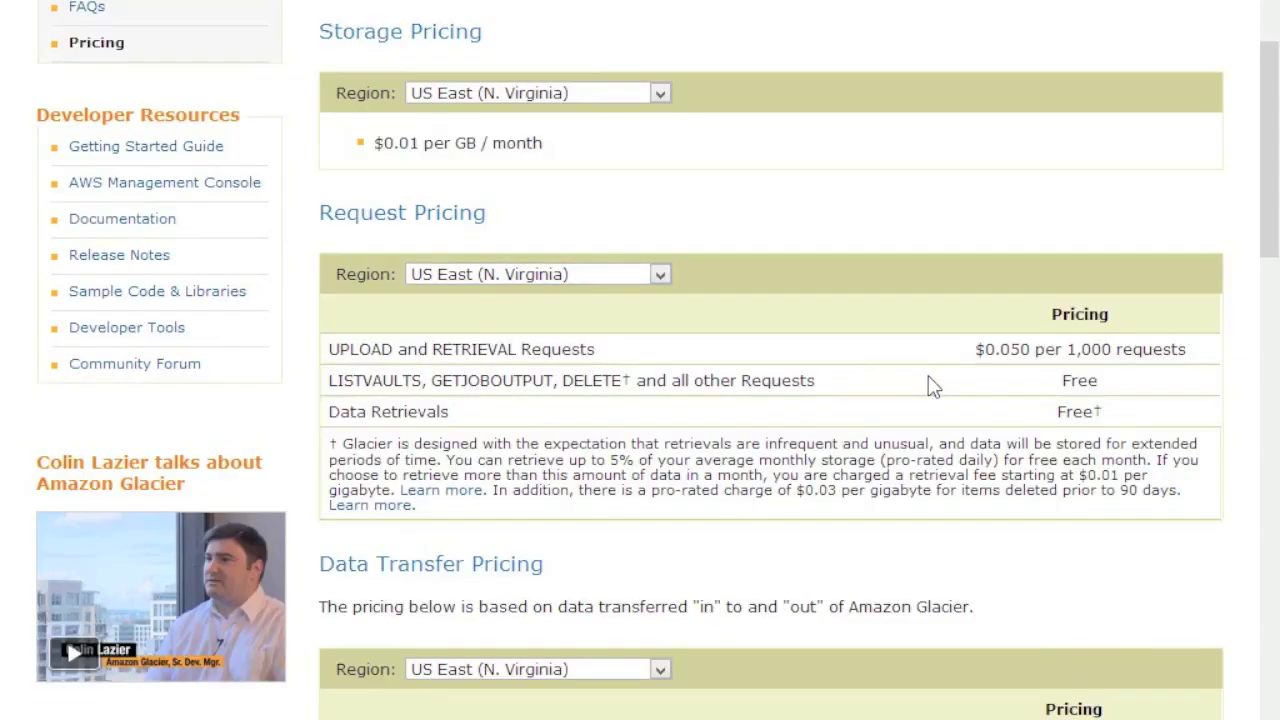
pyautogui.scroll(3, 930, 386)
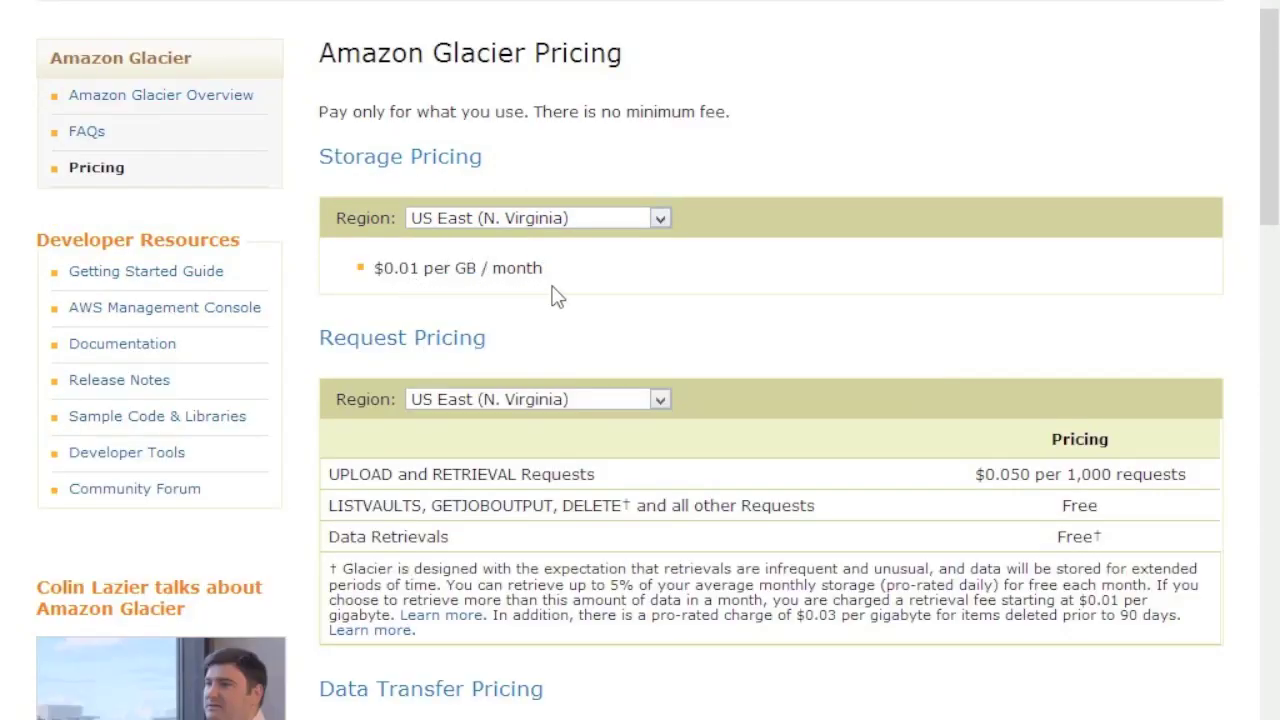
pyautogui.click(576, 233)
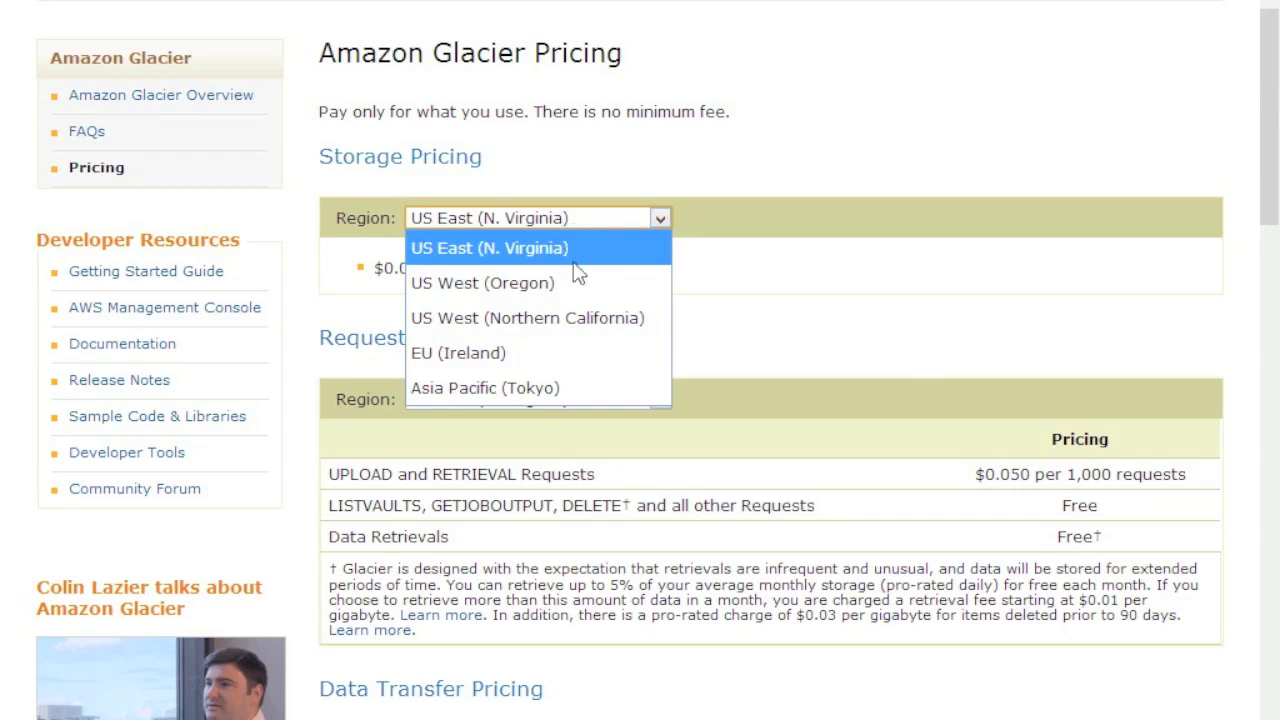
pyautogui.click(515, 362)
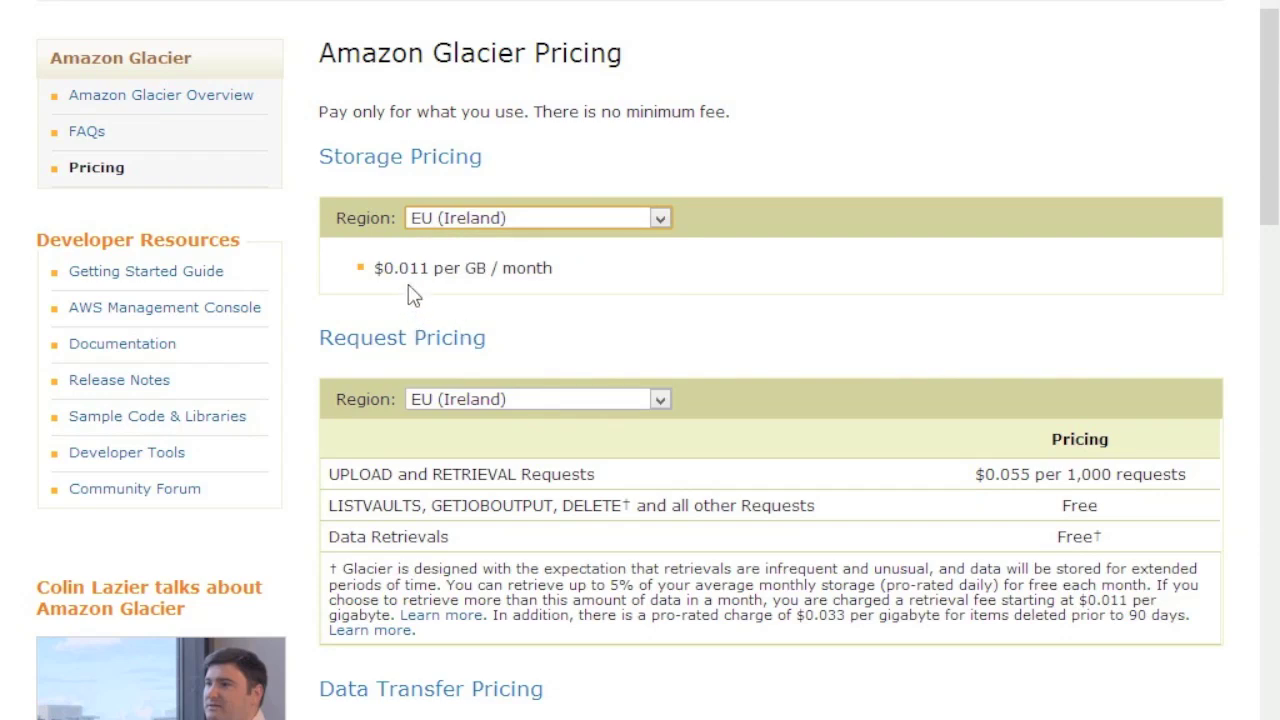
pyautogui.click(529, 226)
pyautogui.click(495, 387)
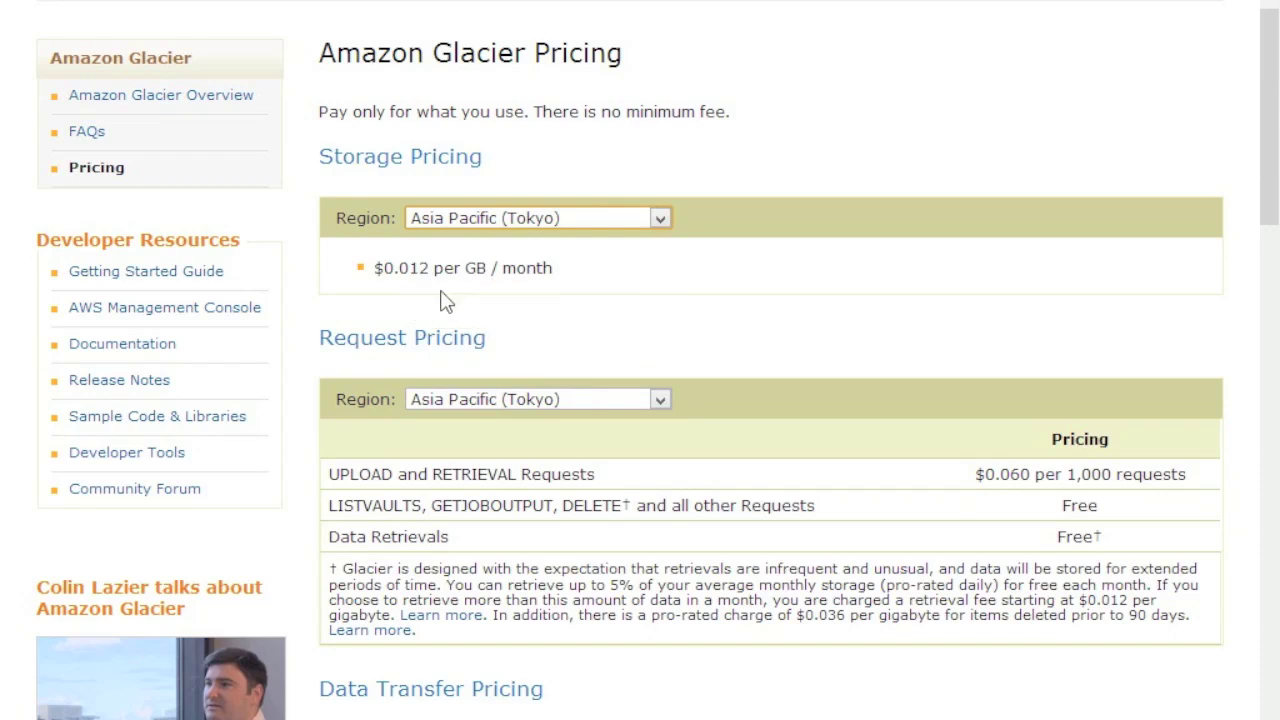
pyautogui.click(490, 229)
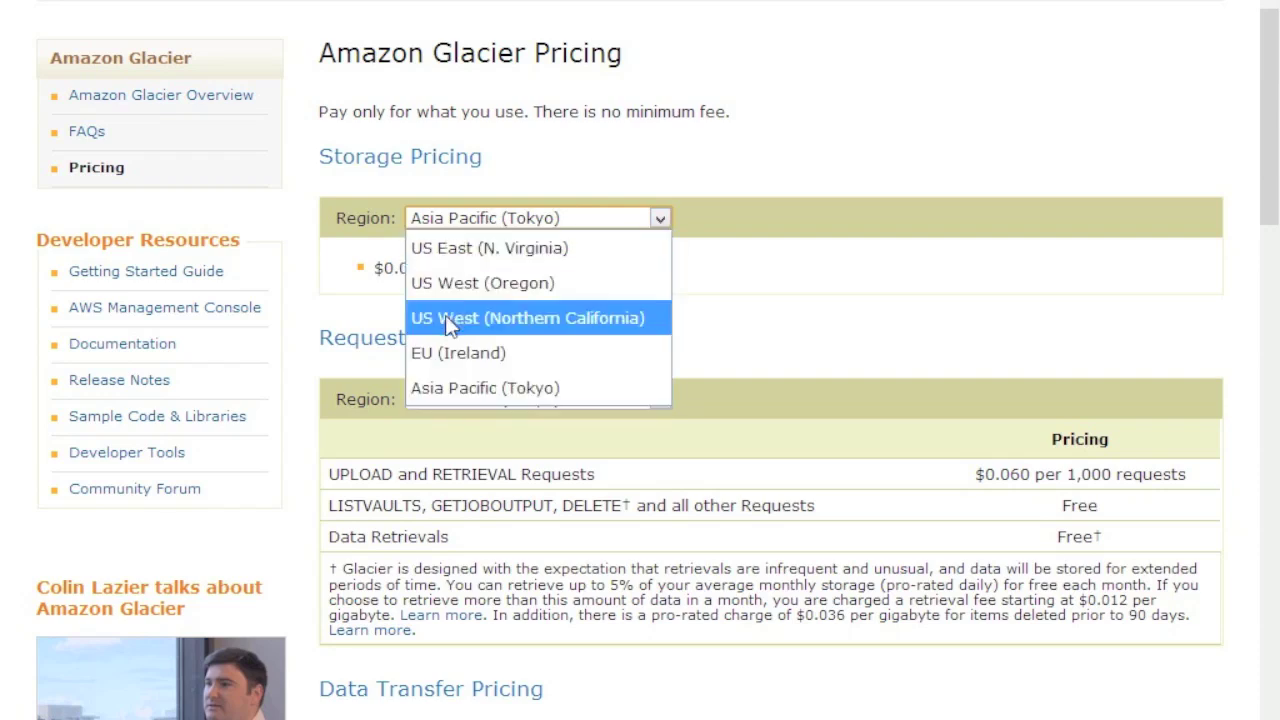
pyautogui.click(468, 252)
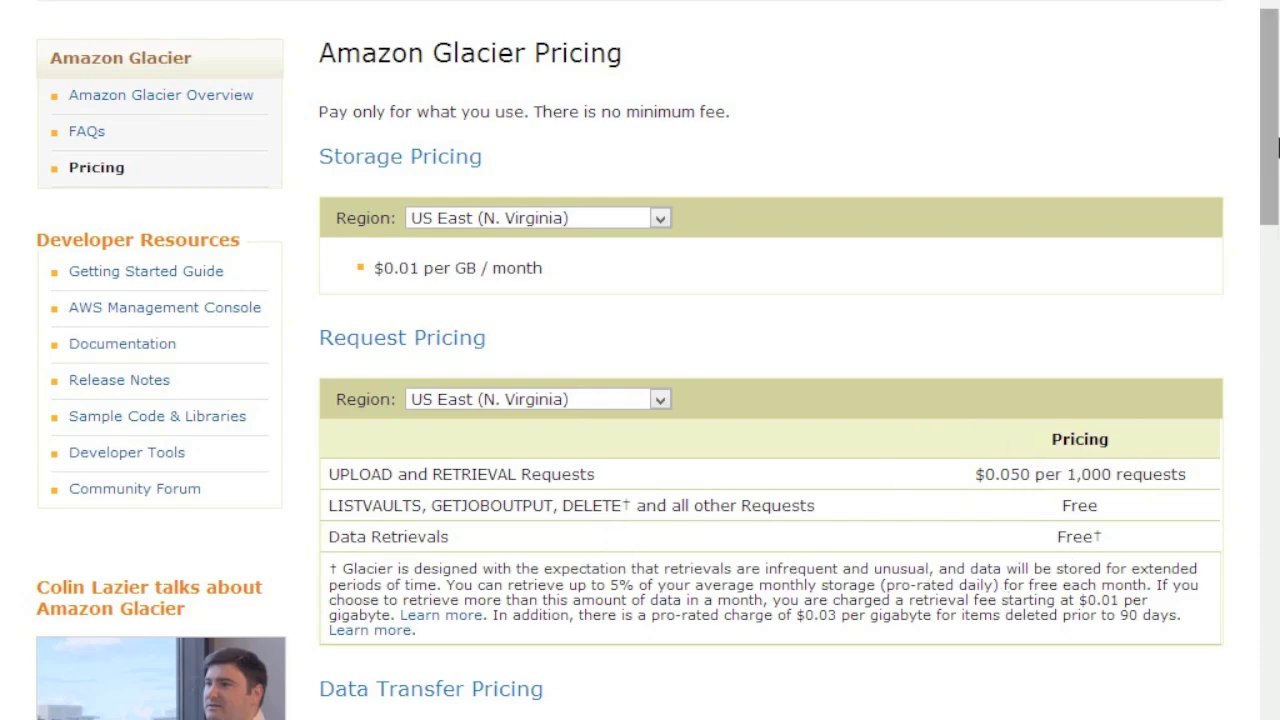
# Step: Scroll through the Glacier Data Transfer Pricing table and back up to the top
pyautogui.moveTo(1270, 134); pyautogui.dragTo(1266, 284)
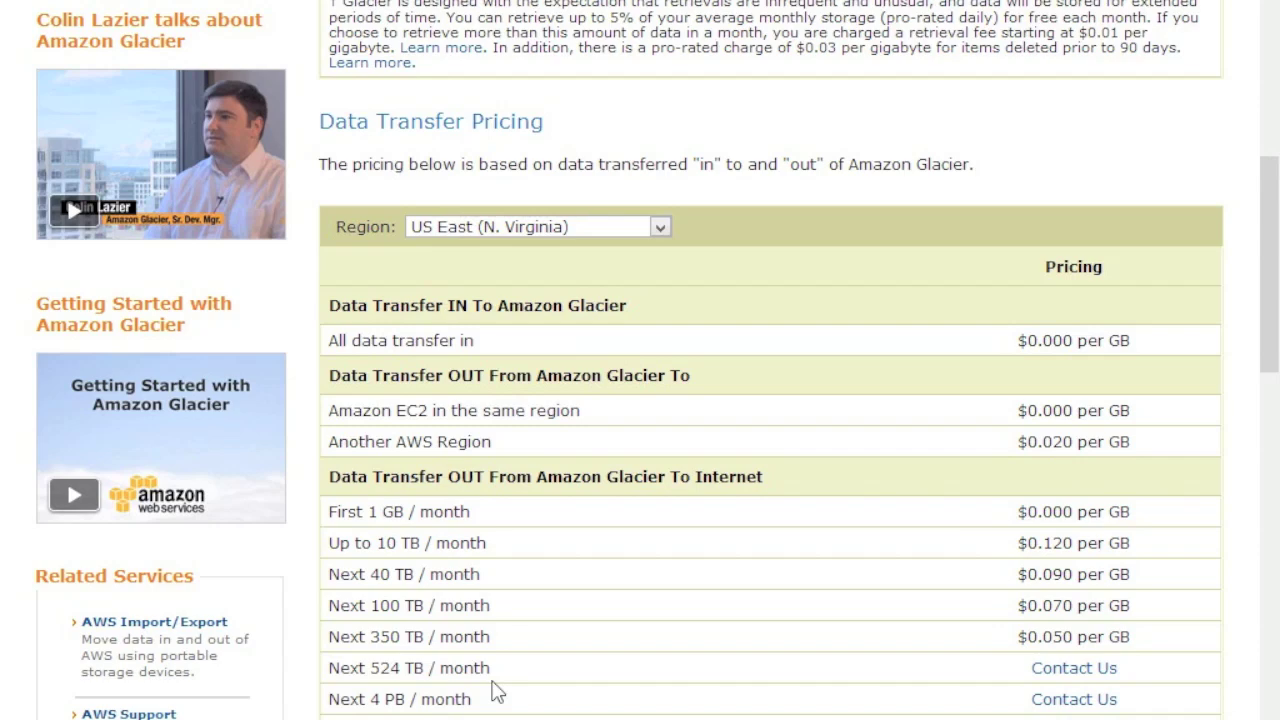
pyautogui.scroll(-5, 505, 545)
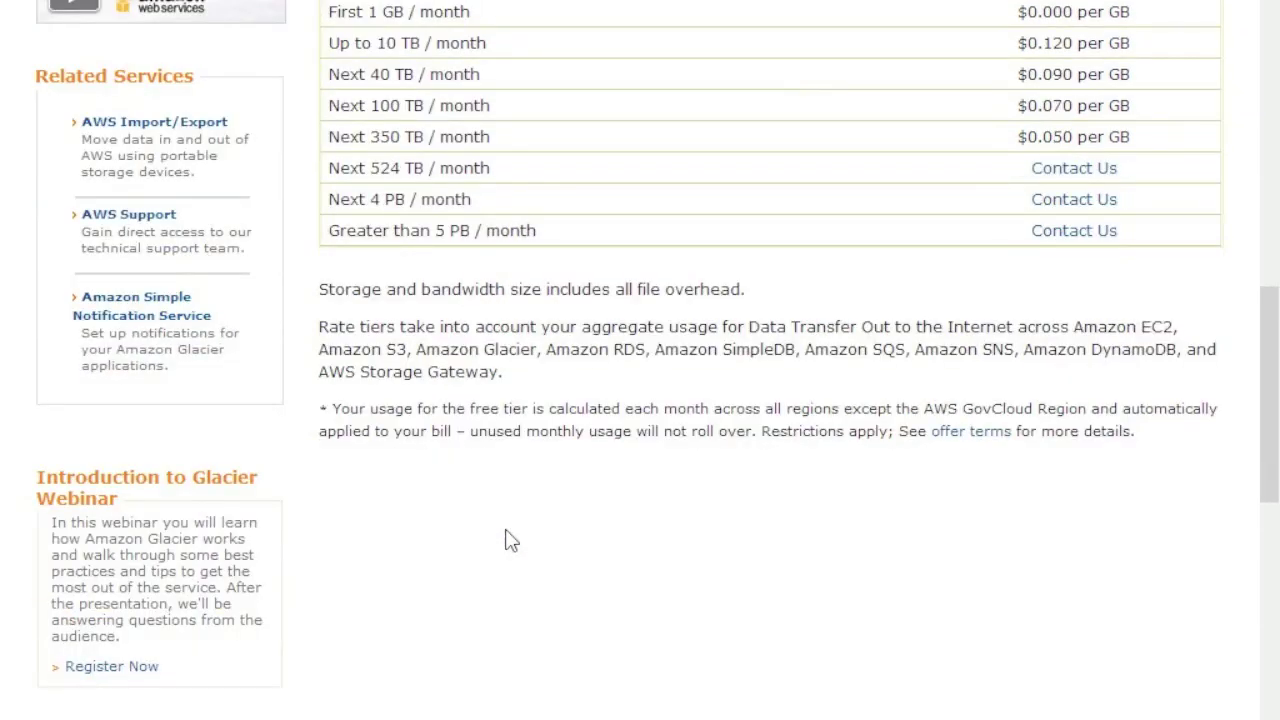
pyautogui.scroll(10, 505, 540)
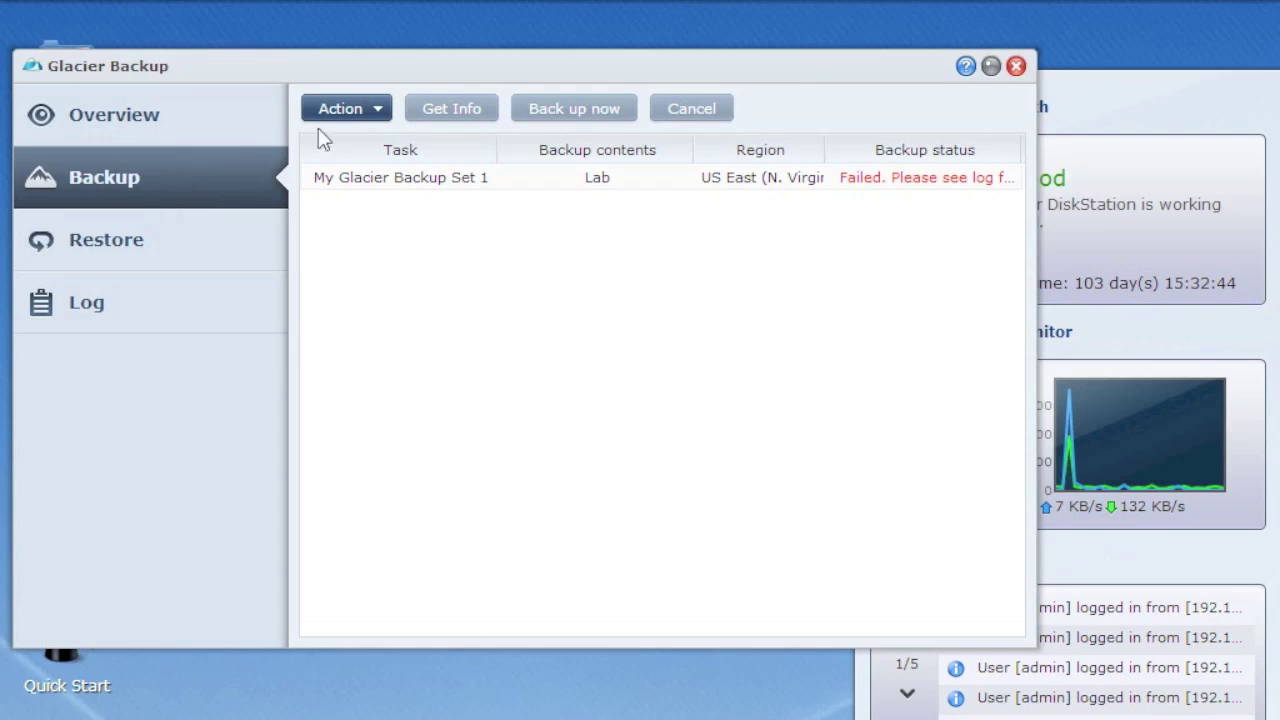
# Step: Create a new Glacier backup task named 'Glacier Video Demo'
pyautogui.click(347, 112)
pyautogui.click(345, 145)
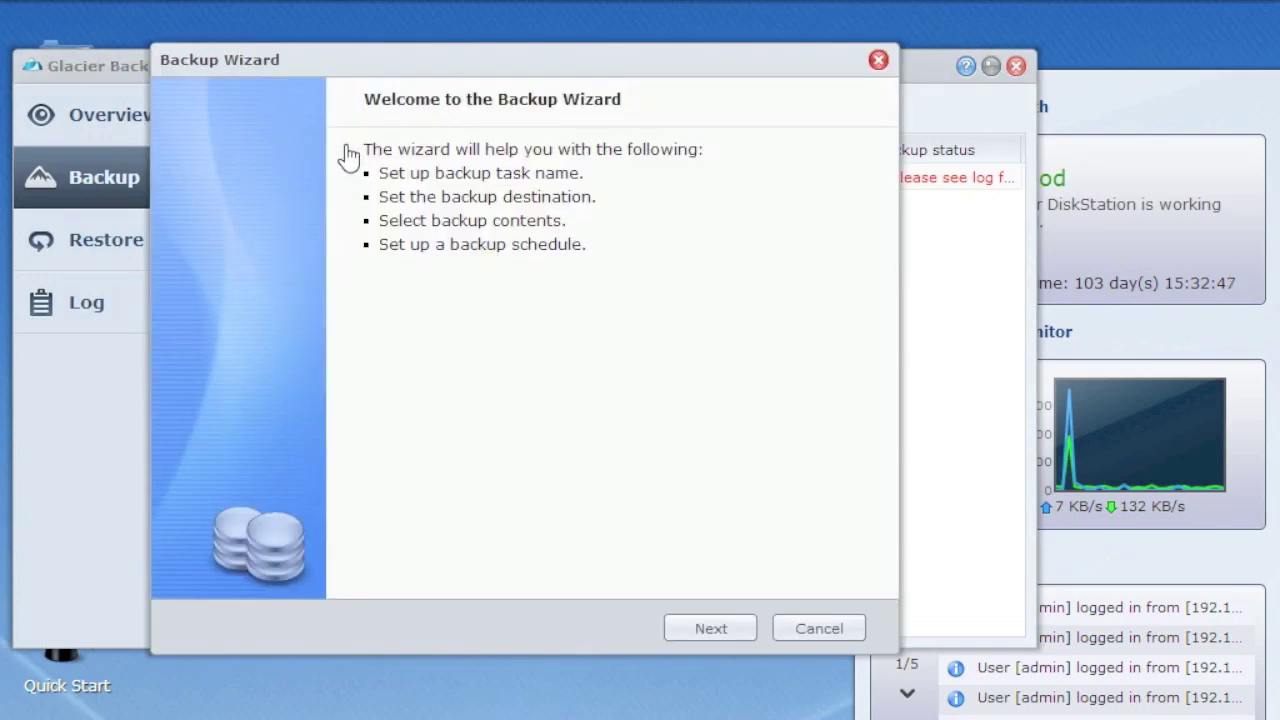
pyautogui.click(709, 630)
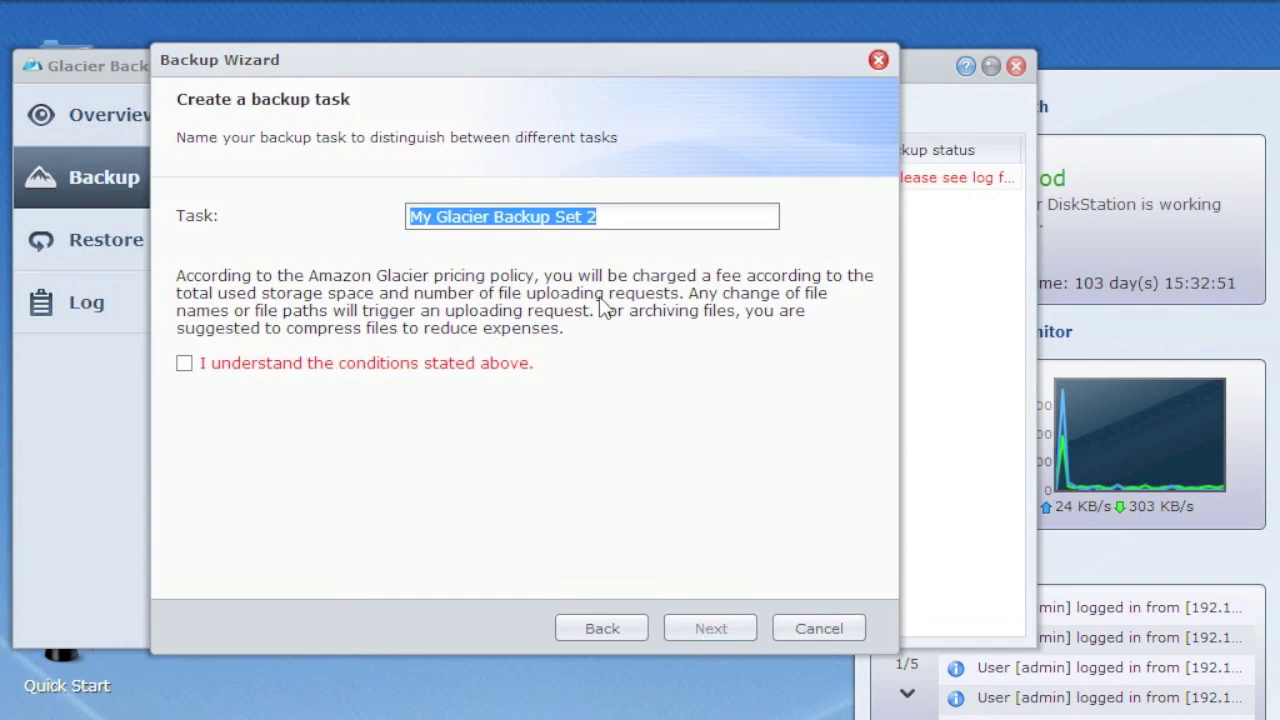
pyautogui.write('Glacier')
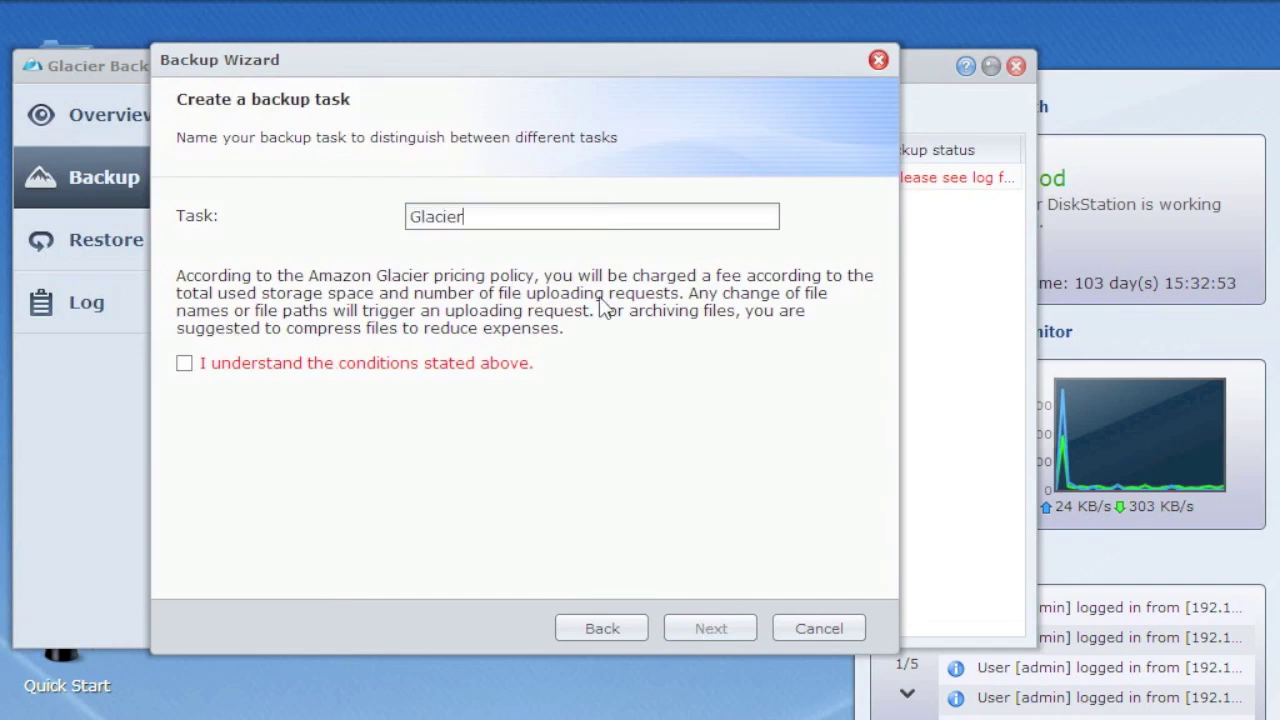
pyautogui.write(' Video Demo')
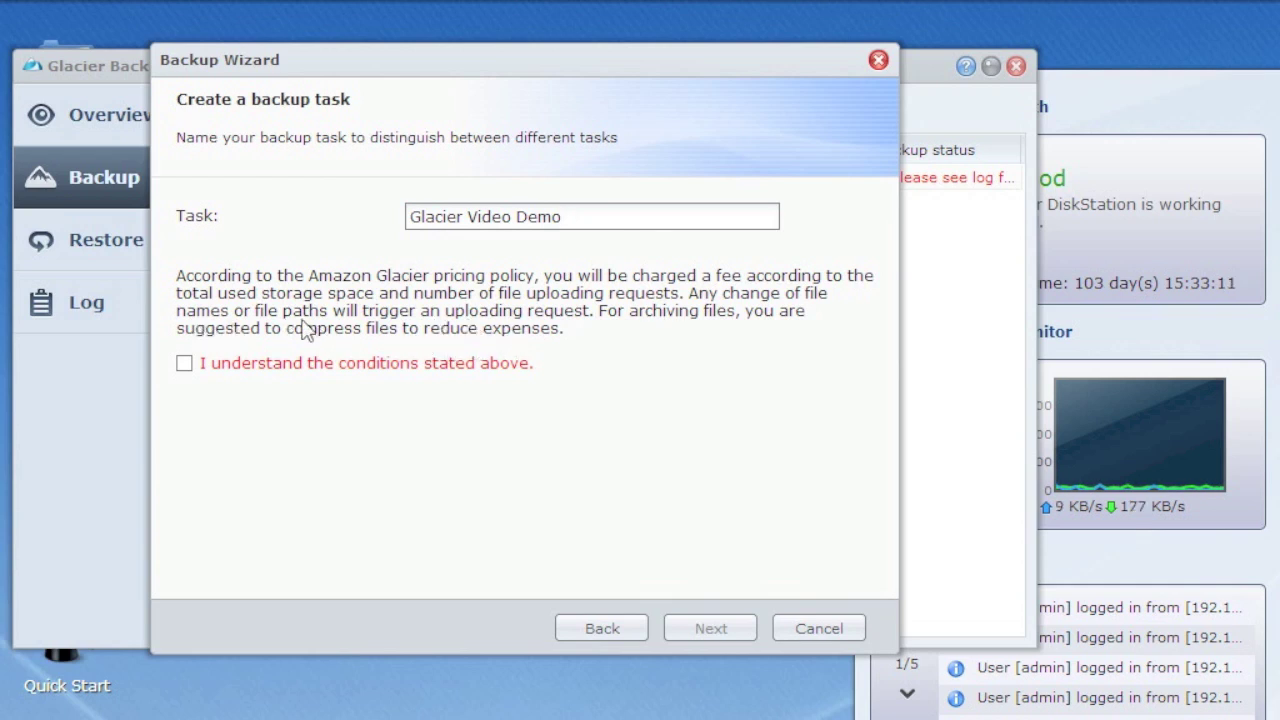
# Step: Accept the Glacier pricing conditions and keep US East as the destination region
pyautogui.click(184, 364)
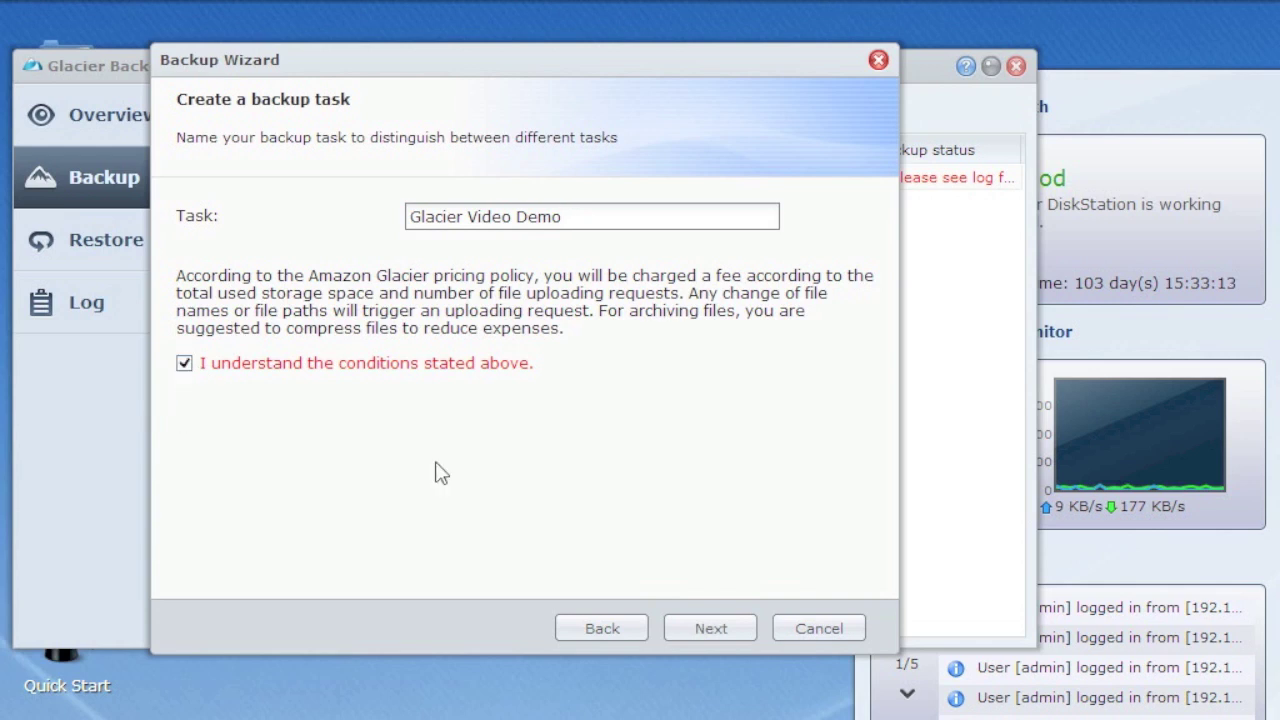
pyautogui.click(711, 640)
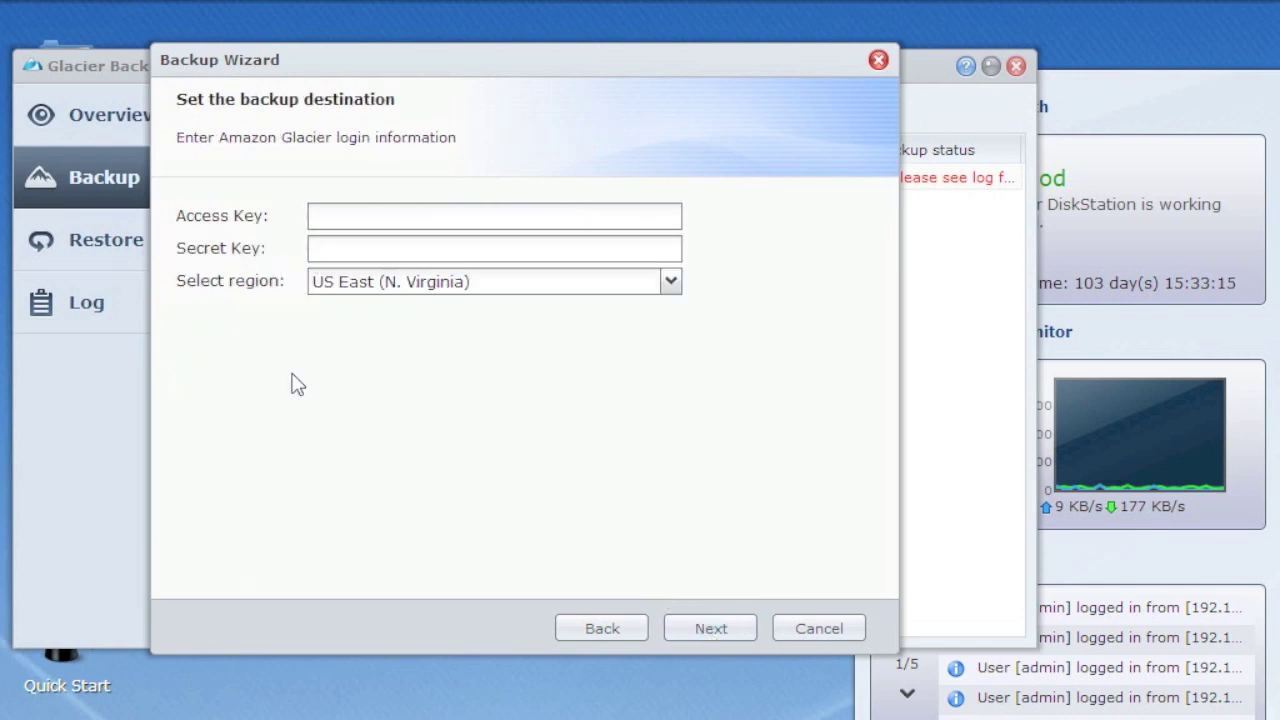
pyautogui.click(672, 283)
pyautogui.click(672, 283)
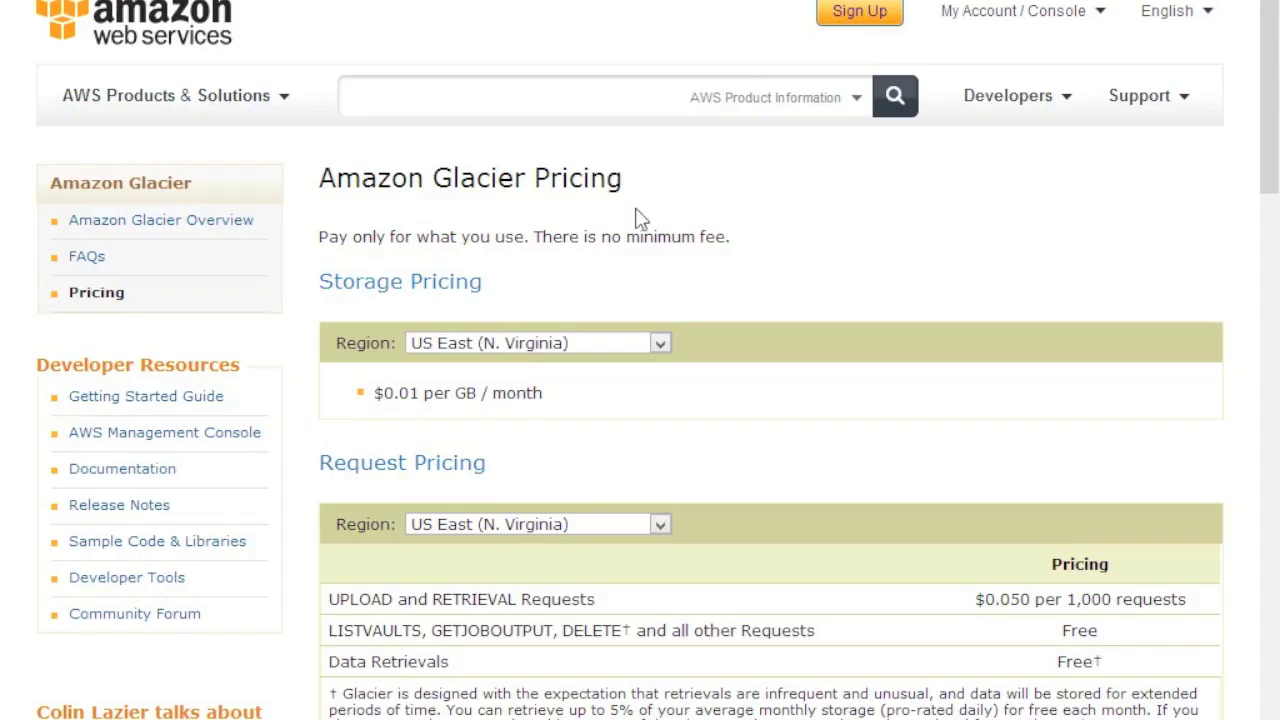
pyautogui.click(1094, 11)
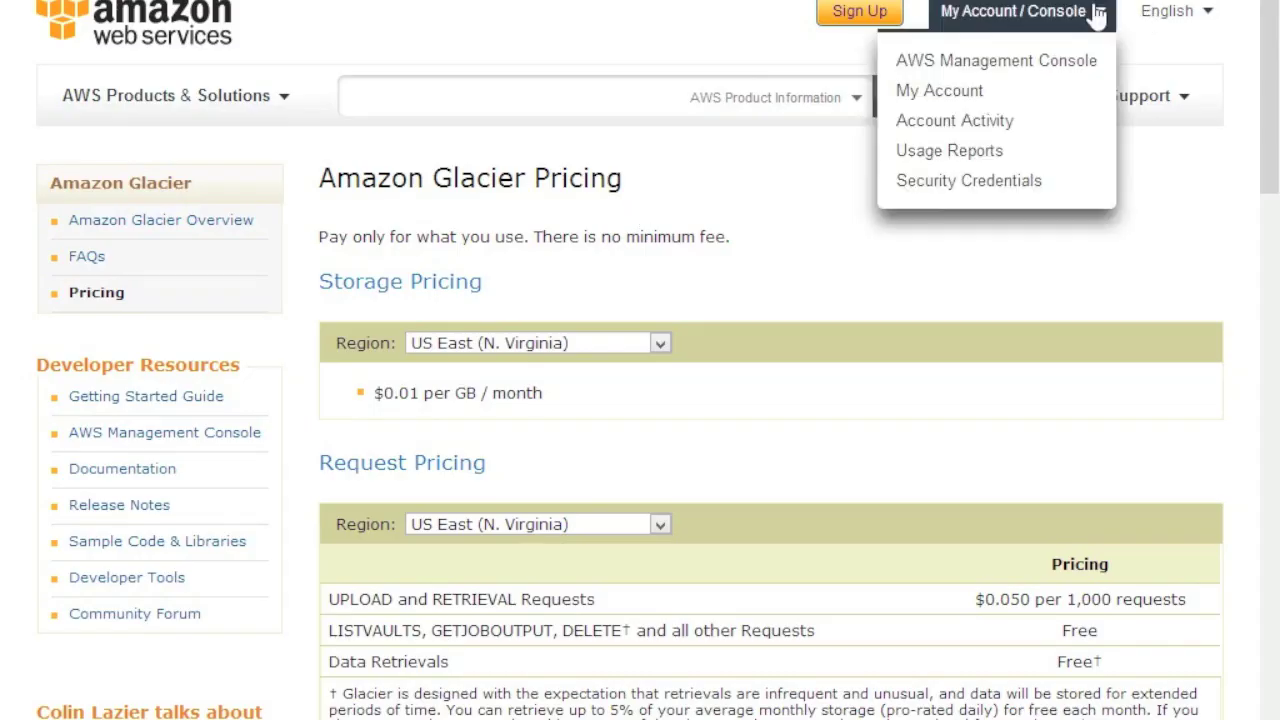
# Step: Sign in to AWS with the account e-mail and password to reach Security Credentials
pyautogui.click(982, 190)
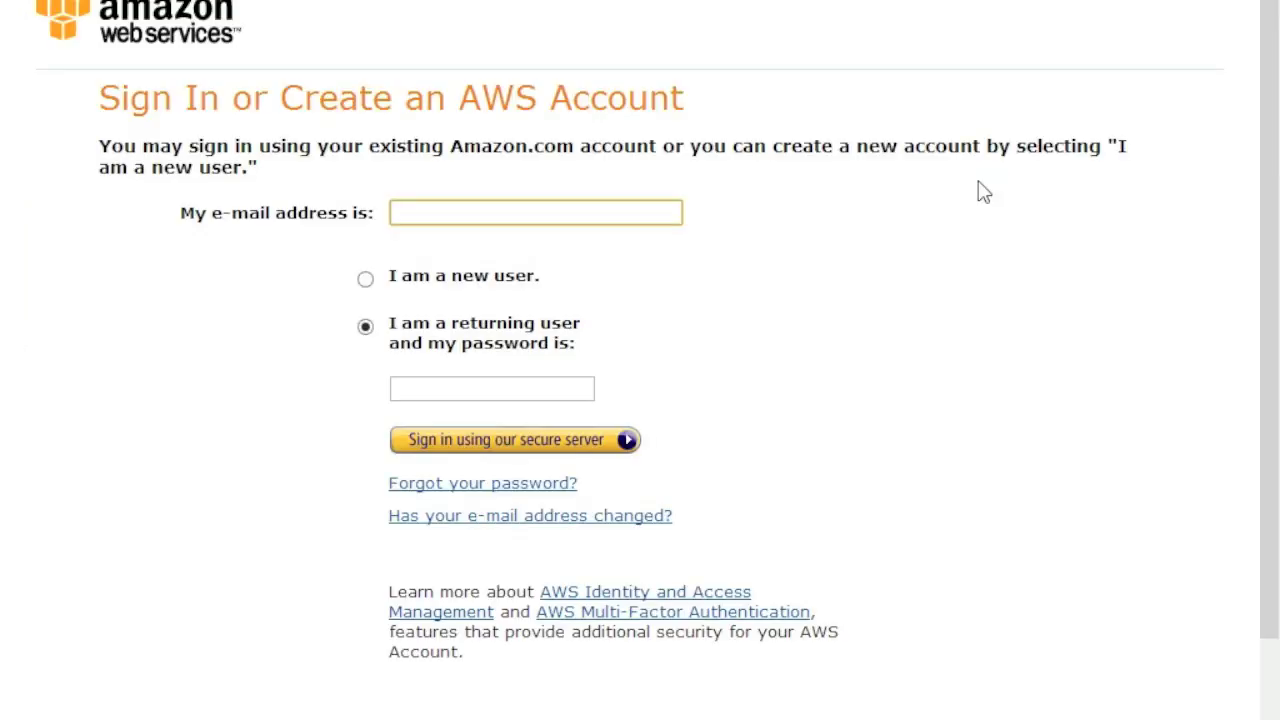
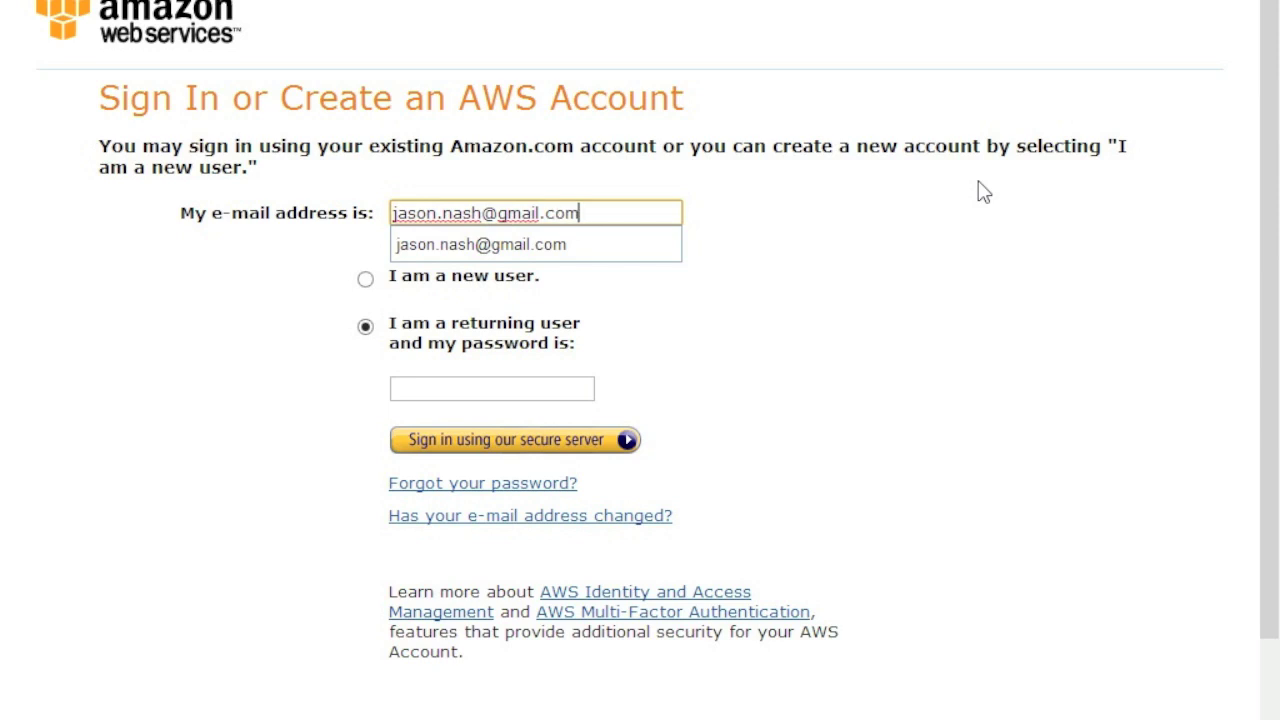
pyautogui.press('Tab')
pyautogui.write('•••••••••')
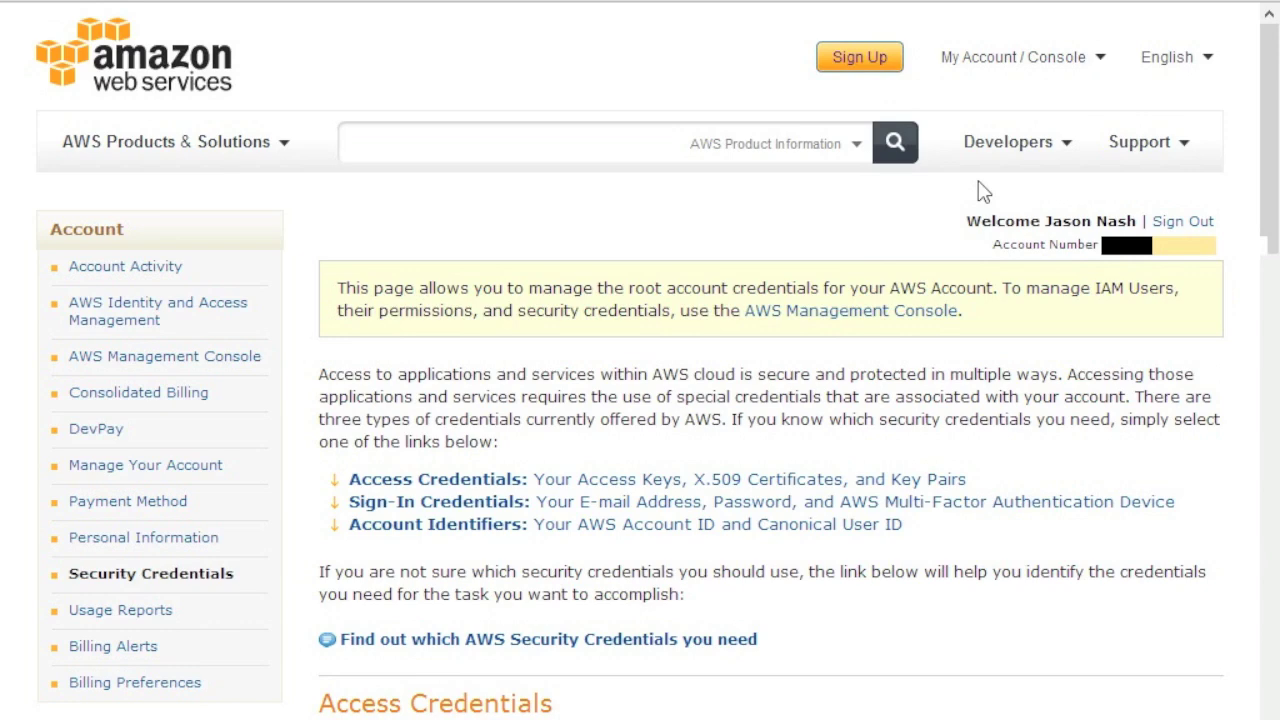
pyautogui.moveTo(1266, 255); pyautogui.dragTo(1268, 424)
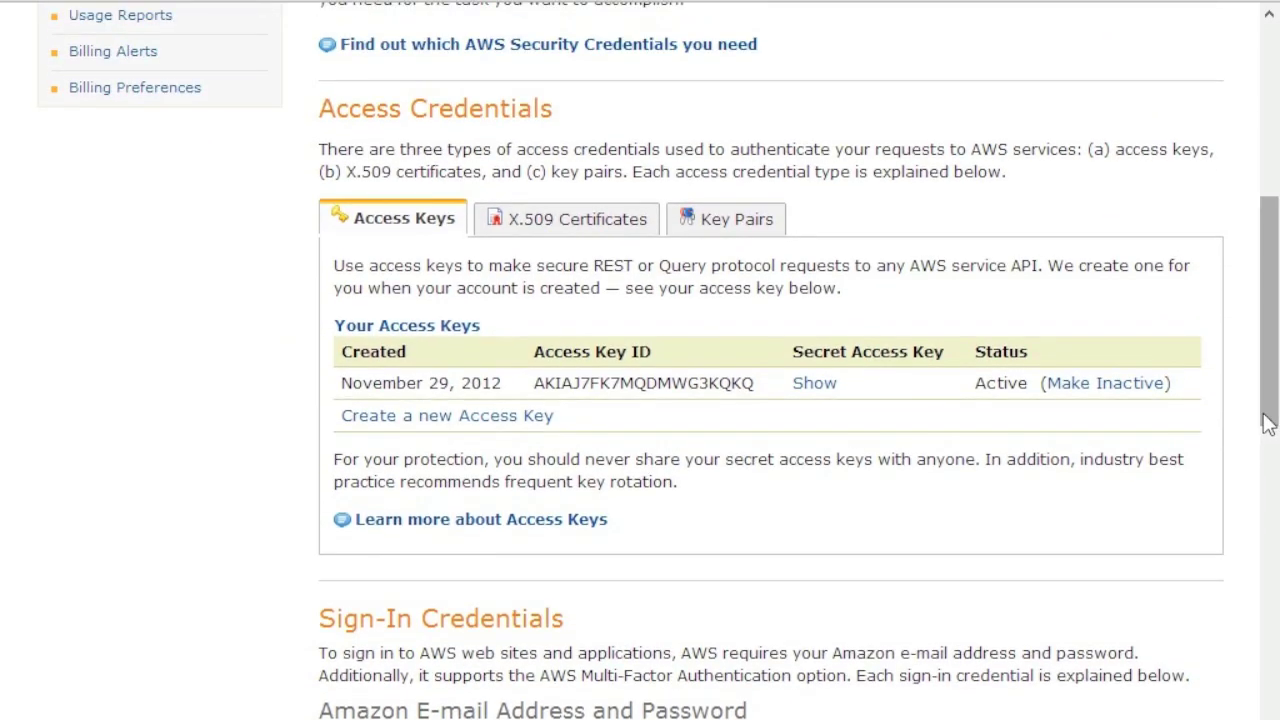
# Step: Copy the AWS Access Key ID into the wizard's Access Key field
pyautogui.doubleClick(558, 386)
pyautogui.rightClick(558, 388)
pyautogui.click(609, 393)
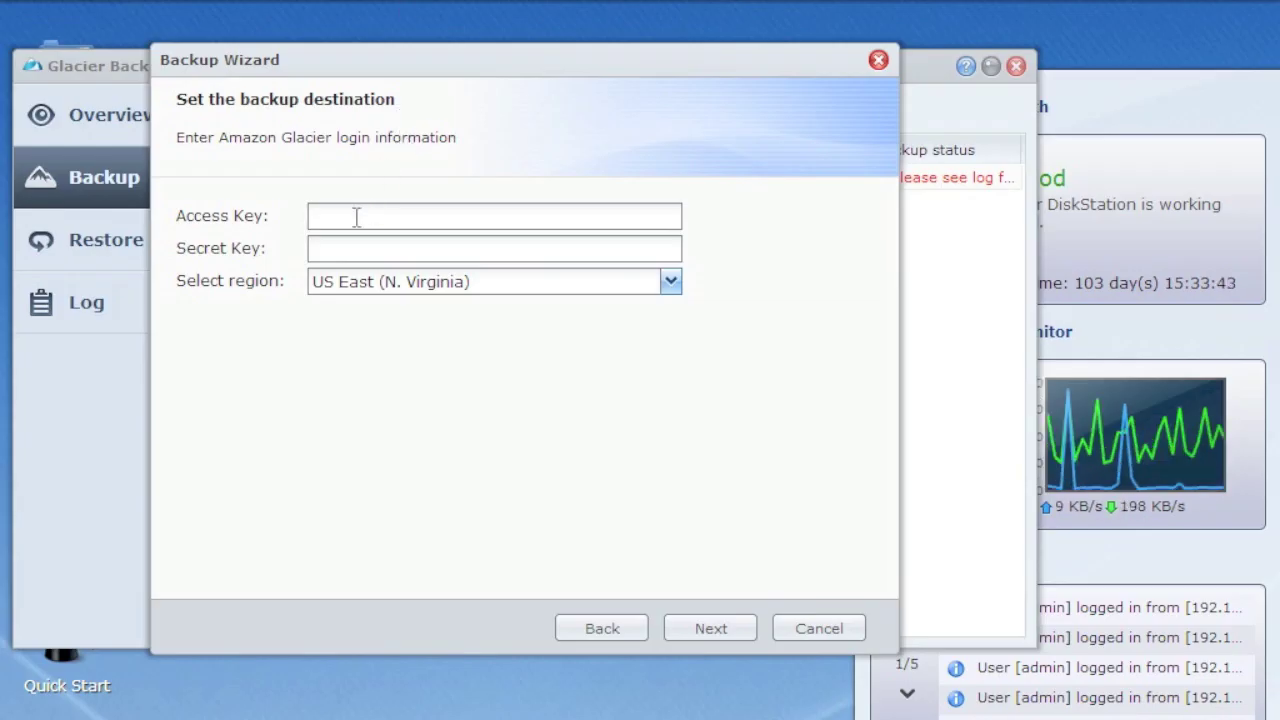
pyautogui.rightClick(356, 217)
pyautogui.click(380, 348)
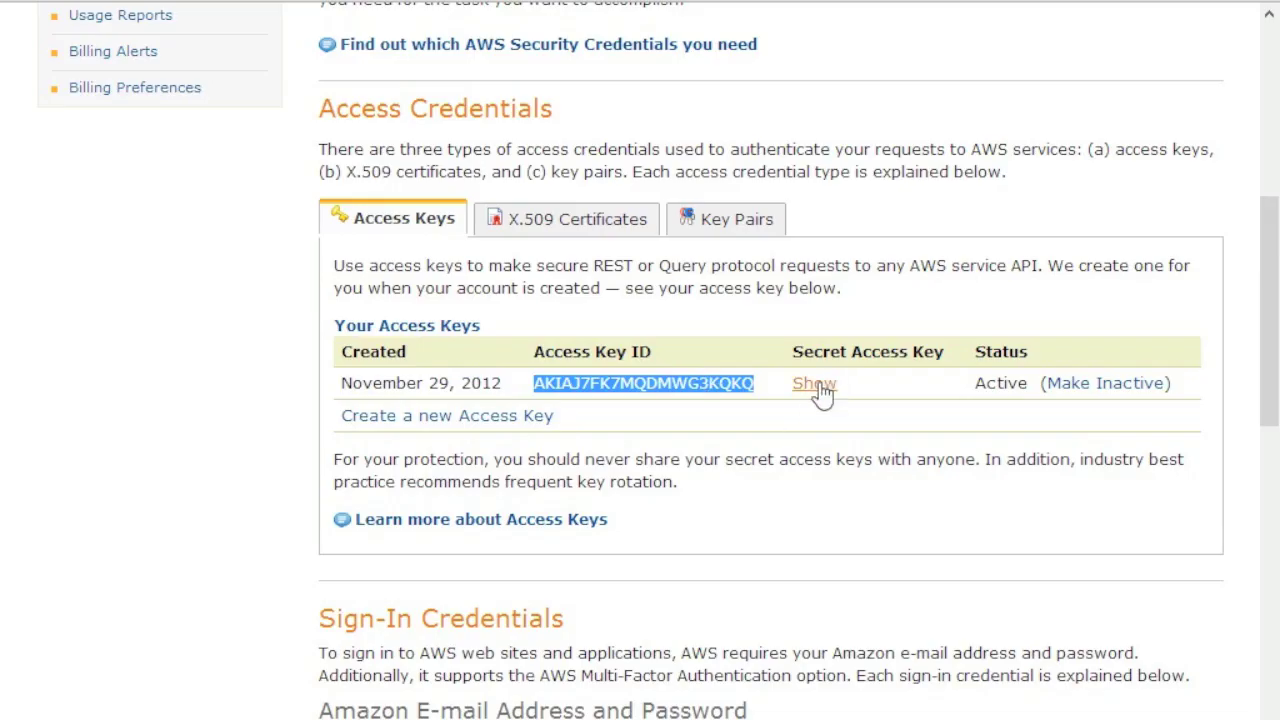
# Step: Copy the secret access key into the Secret Key field and submit the login
pyautogui.click(814, 388)
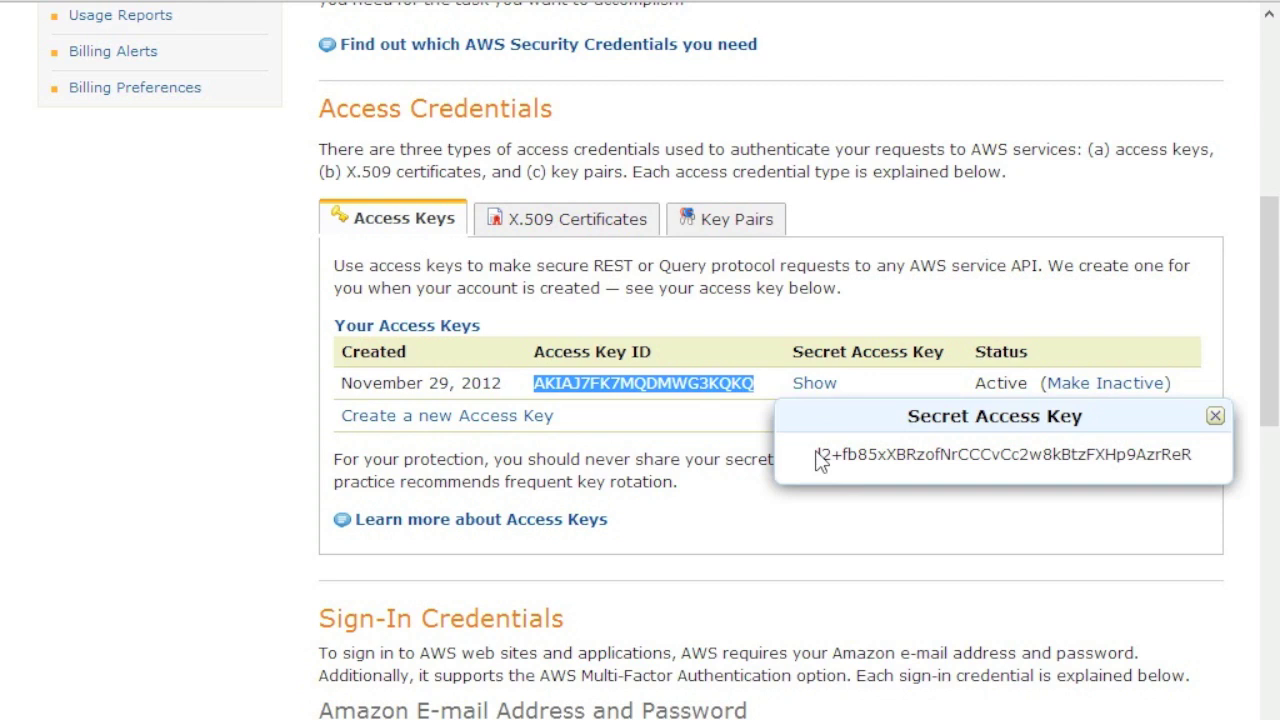
pyautogui.moveTo(818, 453); pyautogui.dragTo(1190, 458)
pyautogui.rightClick(1143, 452)
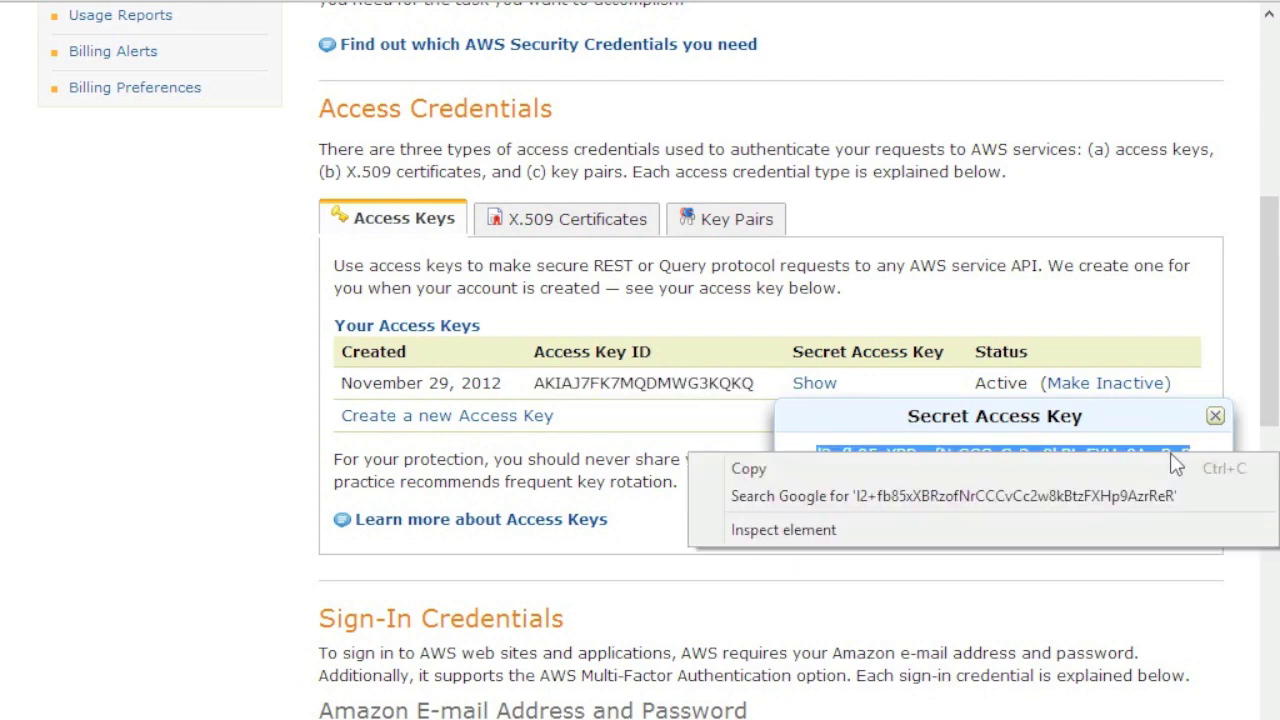
pyautogui.click(985, 471)
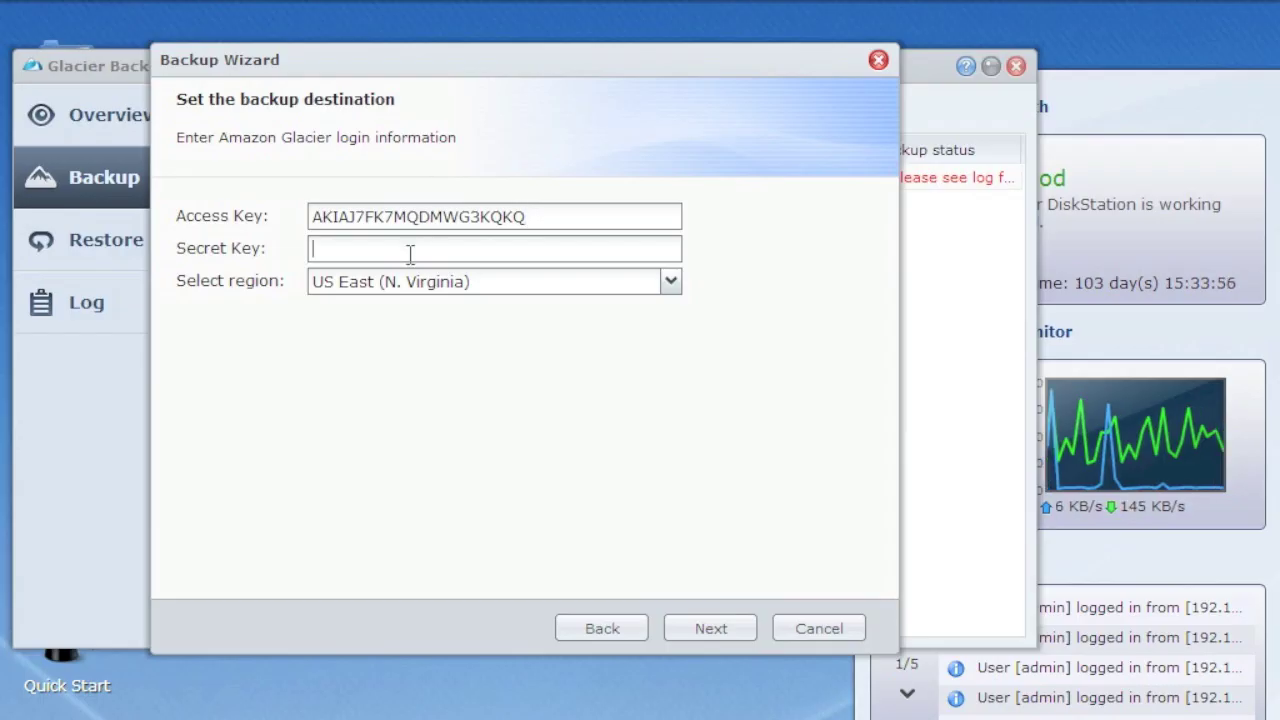
pyautogui.rightClick(410, 254)
pyautogui.click(457, 371)
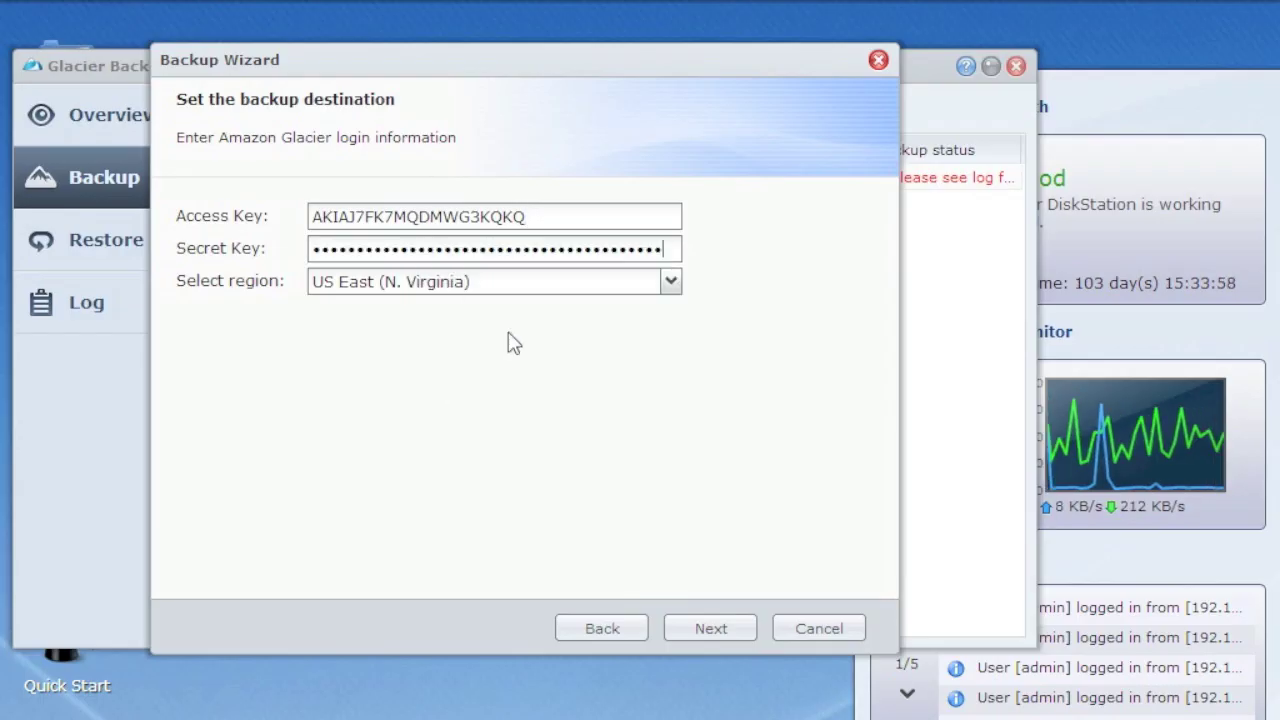
pyautogui.click(710, 630)
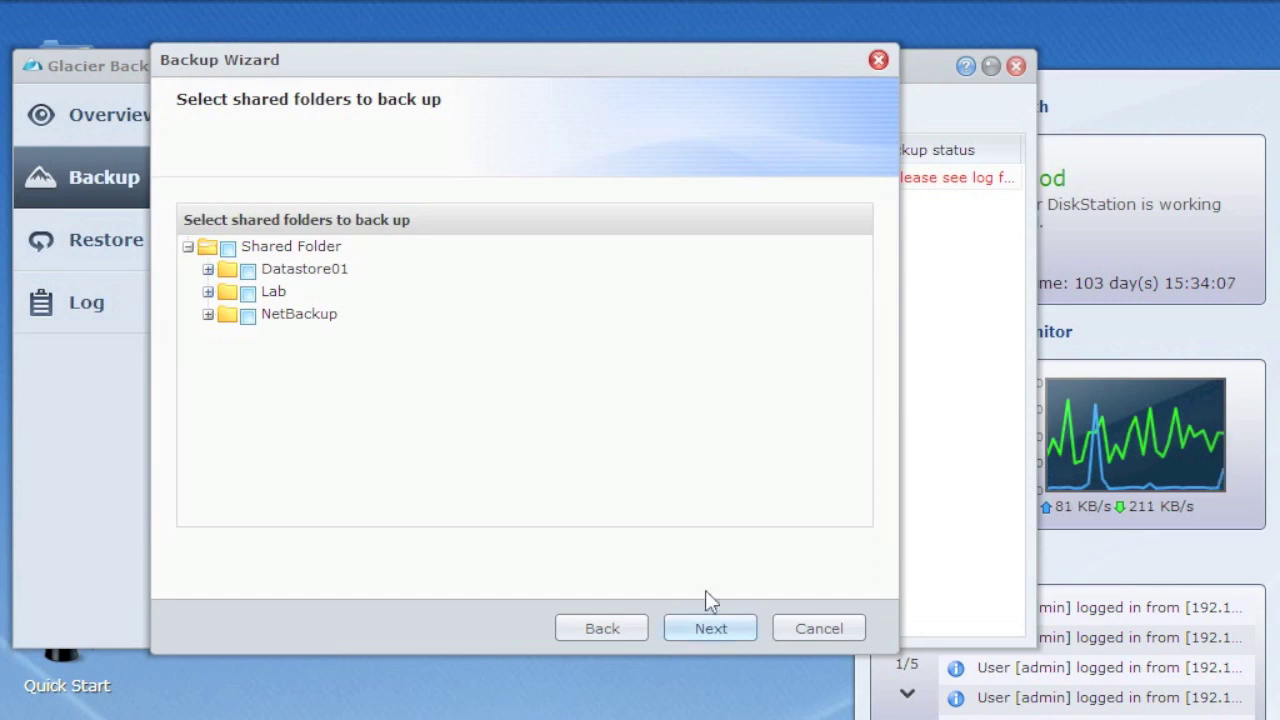
# Step: Select the Zerto_2 folder under Lab as the backup source and continue
pyautogui.click(208, 291)
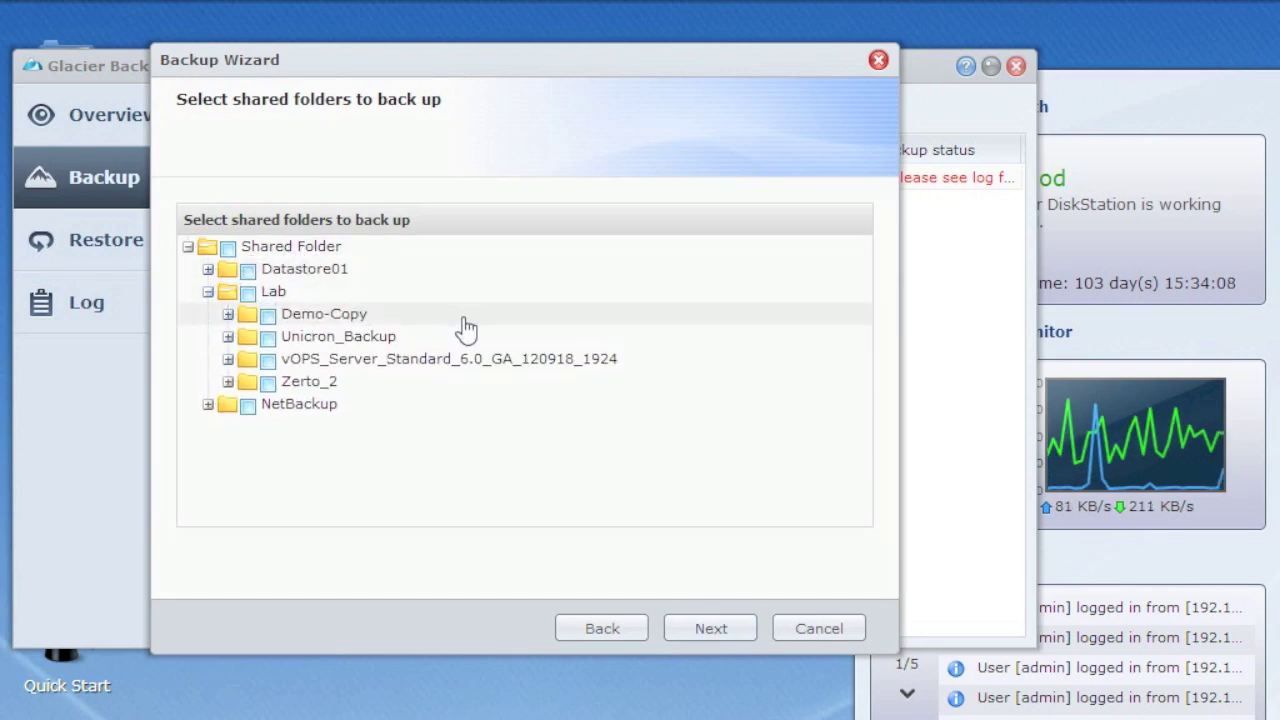
pyautogui.click(267, 383)
pyautogui.click(703, 638)
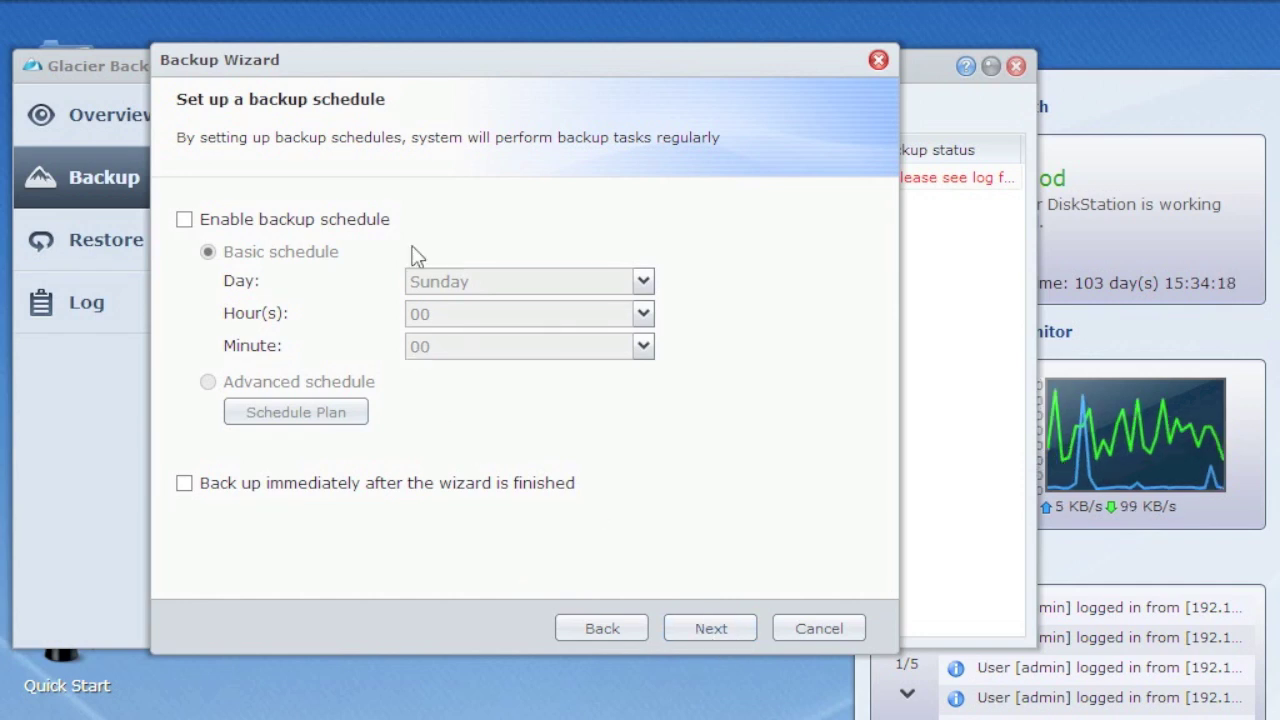
# Step: Leave the backup schedule disabled and enable 'Back up immediately after the wizard is finished'
pyautogui.click(185, 219)
pyautogui.click(208, 382)
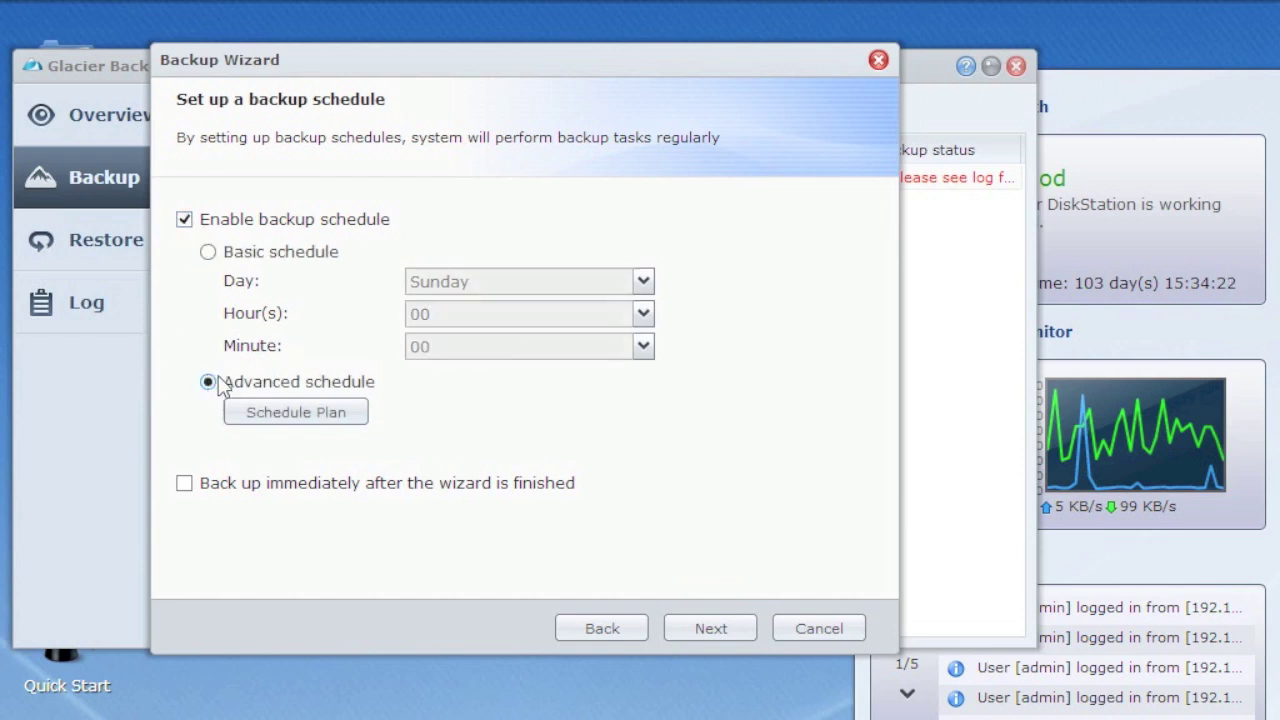
pyautogui.click(274, 412)
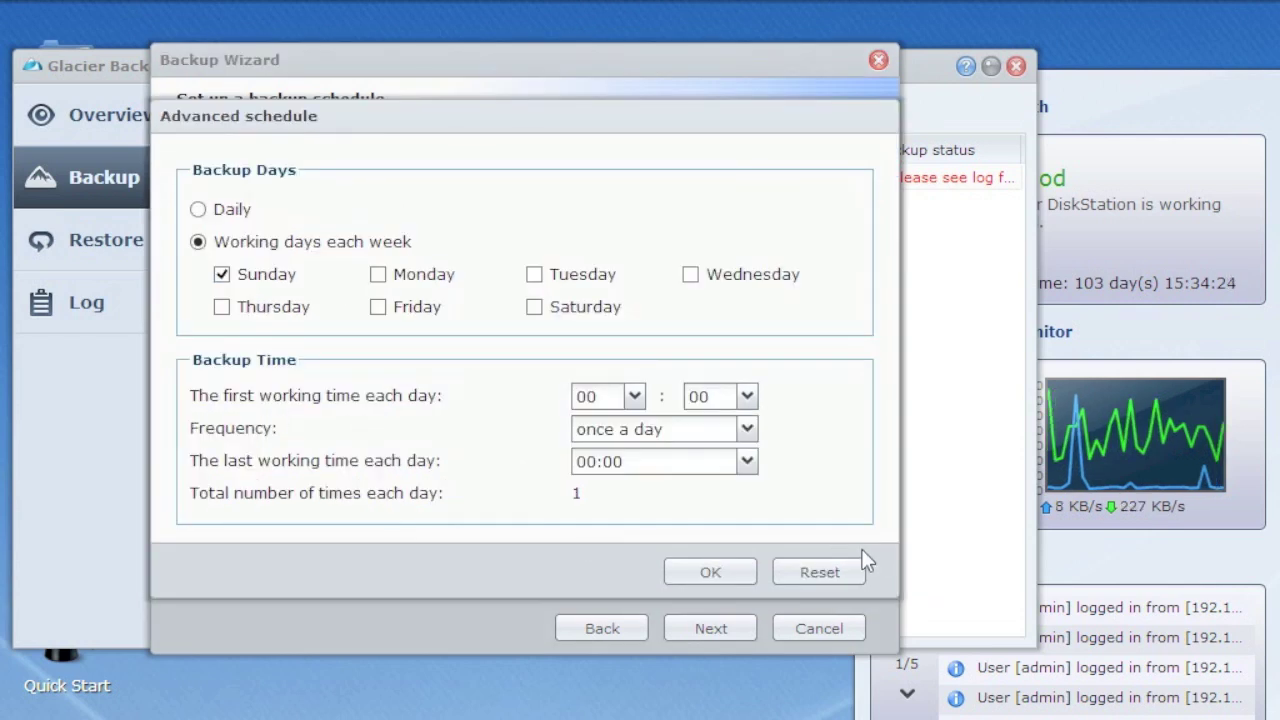
pyautogui.click(710, 573)
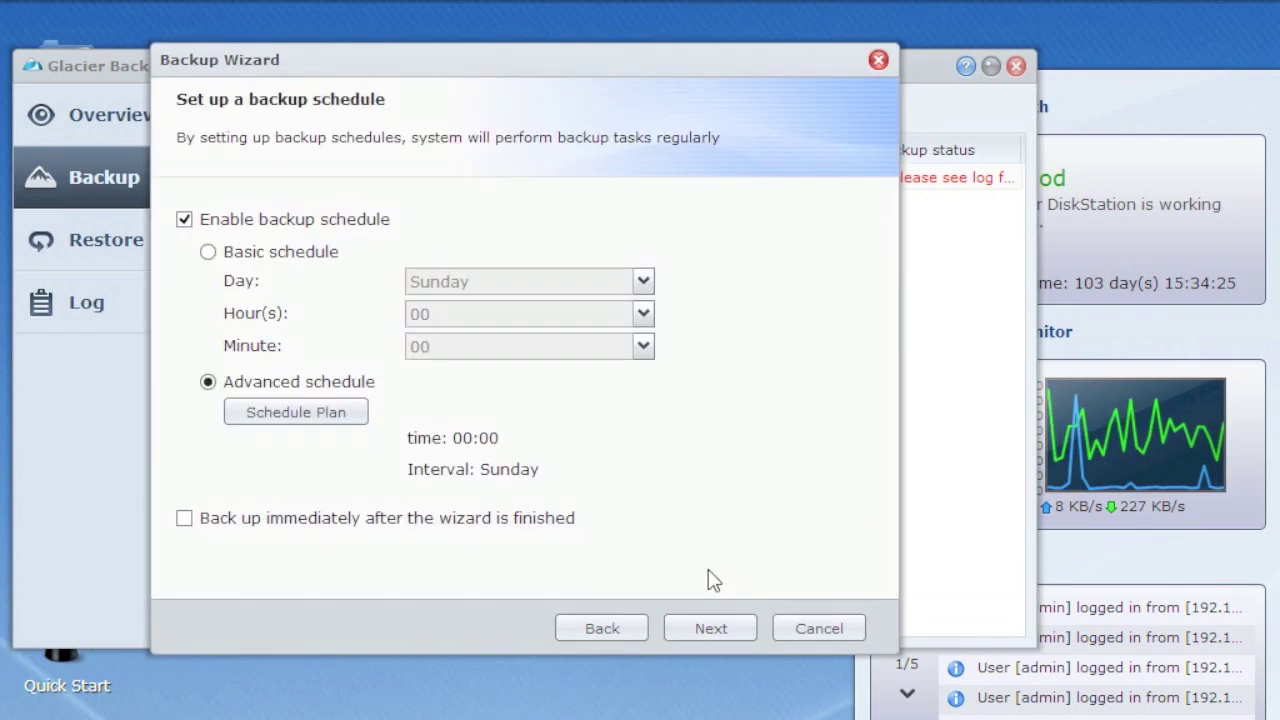
pyautogui.click(184, 219)
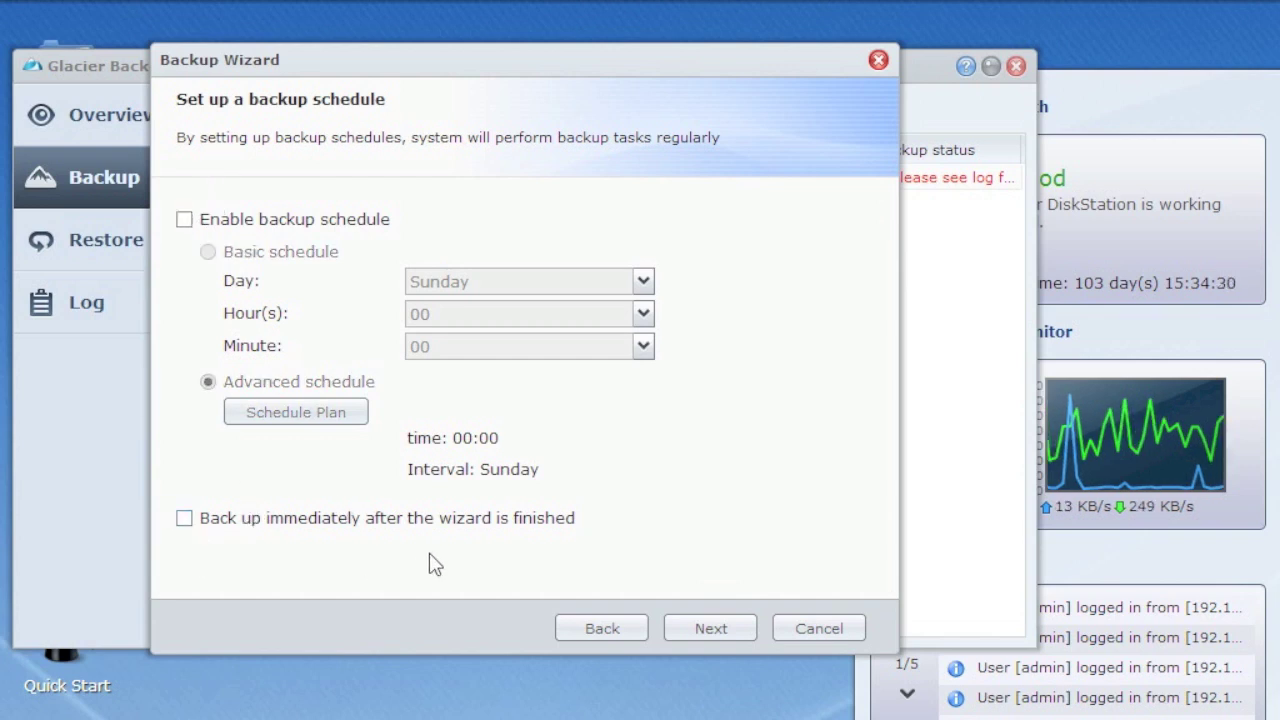
pyautogui.click(344, 524)
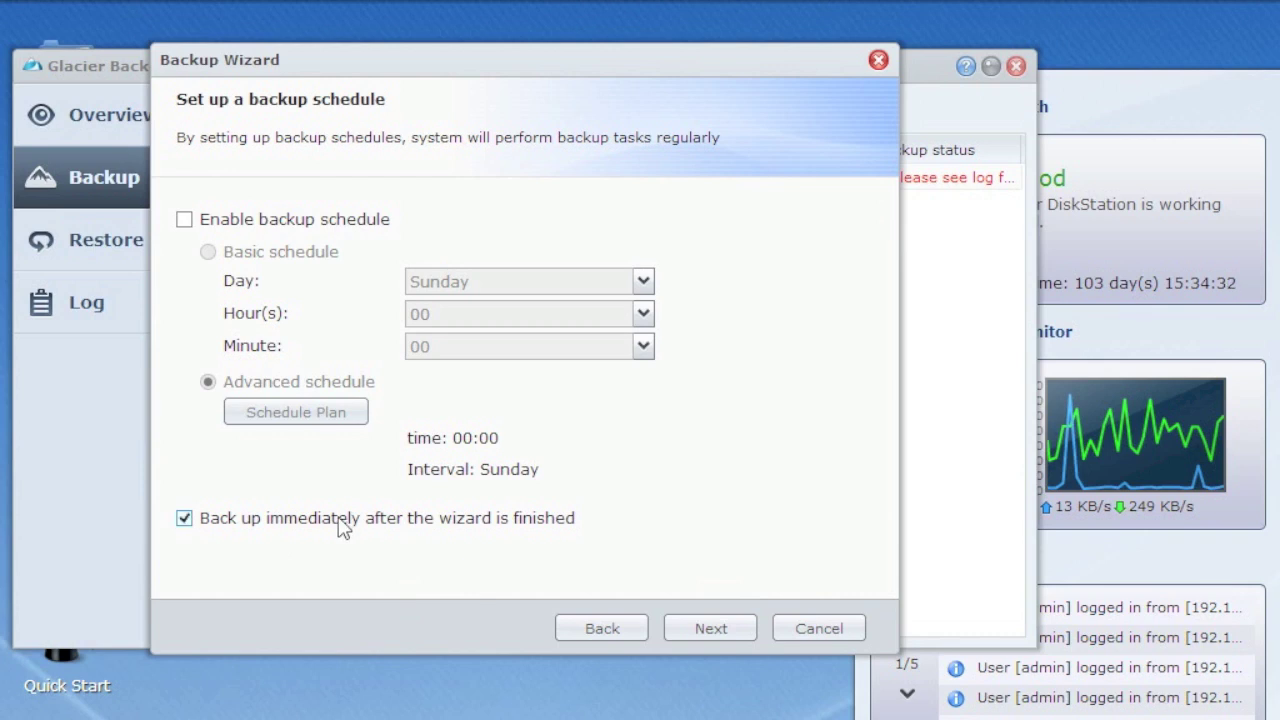
pyautogui.click(711, 629)
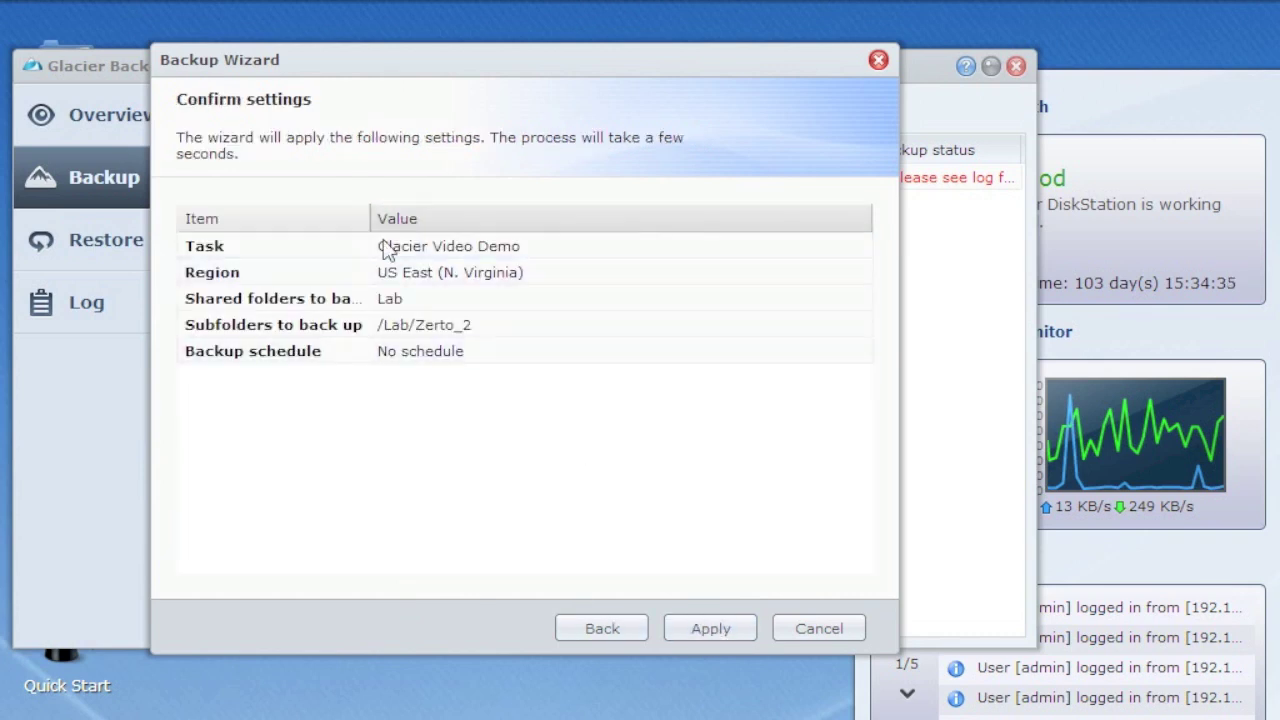
# Step: Apply the confirmed settings to save the Glacier Video Demo task
pyautogui.click(711, 629)
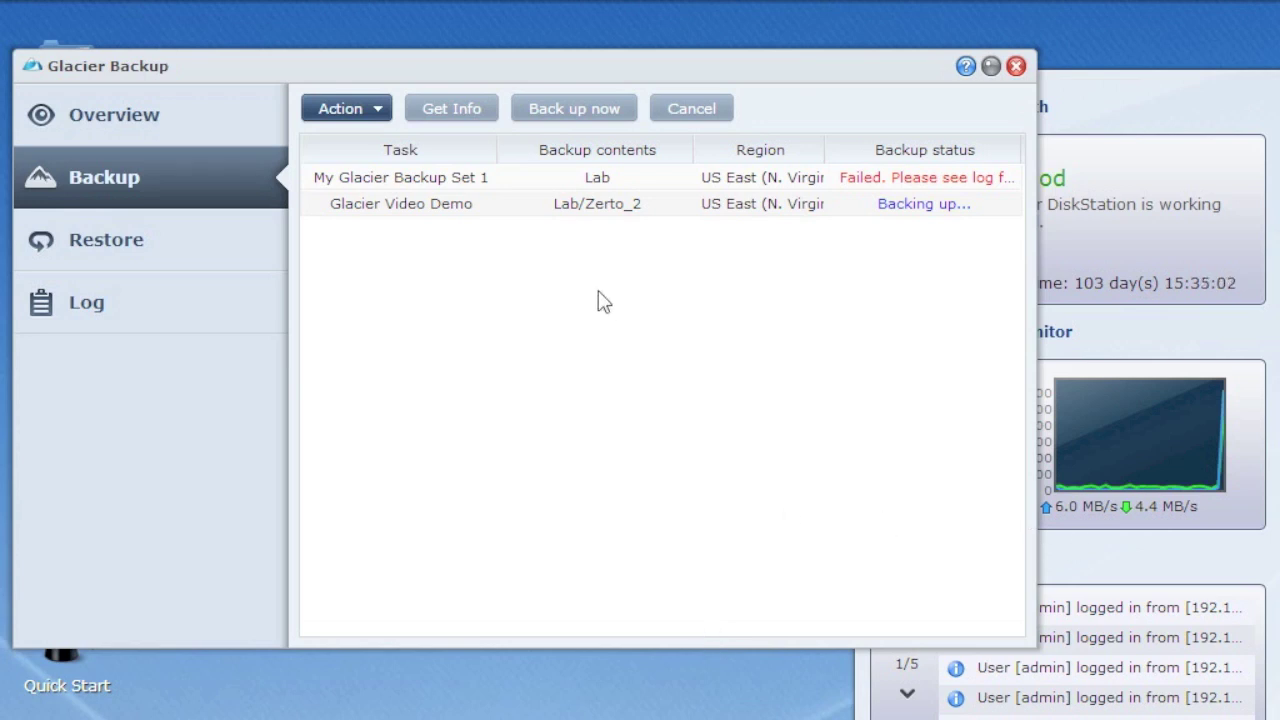
# Step: Open the Restore wizard and keep My Glacier Backup Set 1 as the restoration task
pyautogui.click(157, 248)
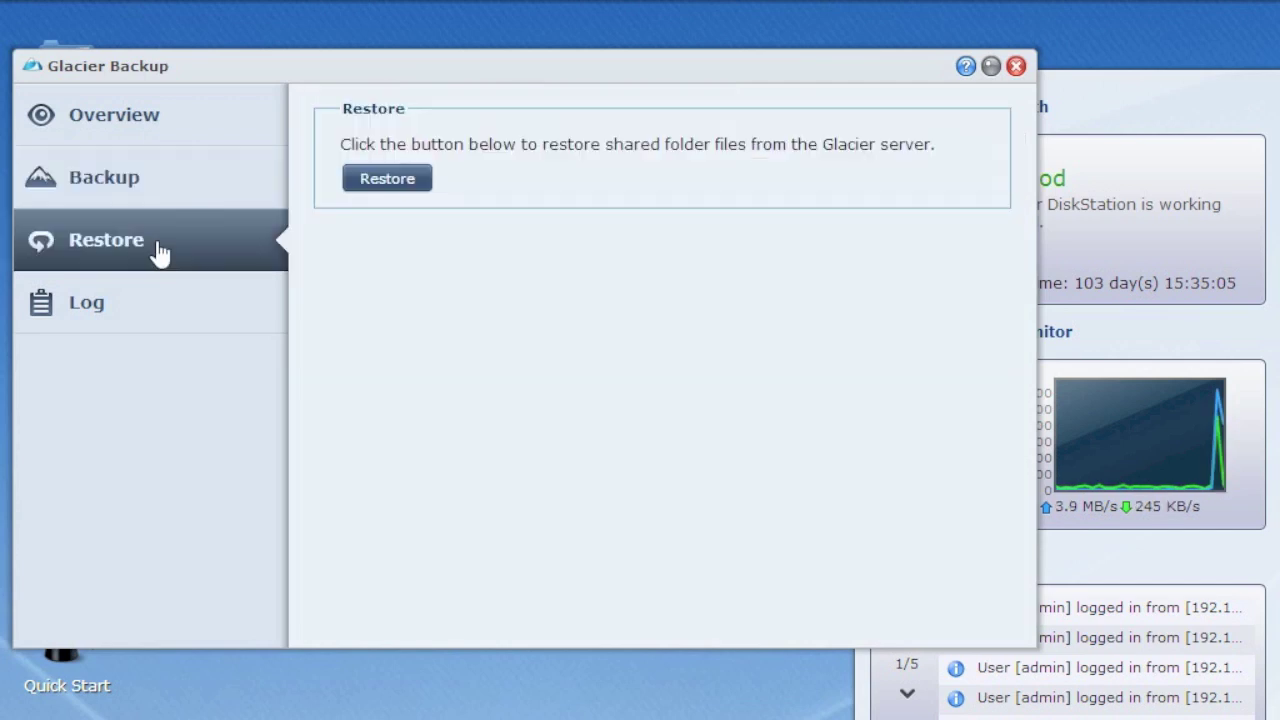
pyautogui.click(402, 178)
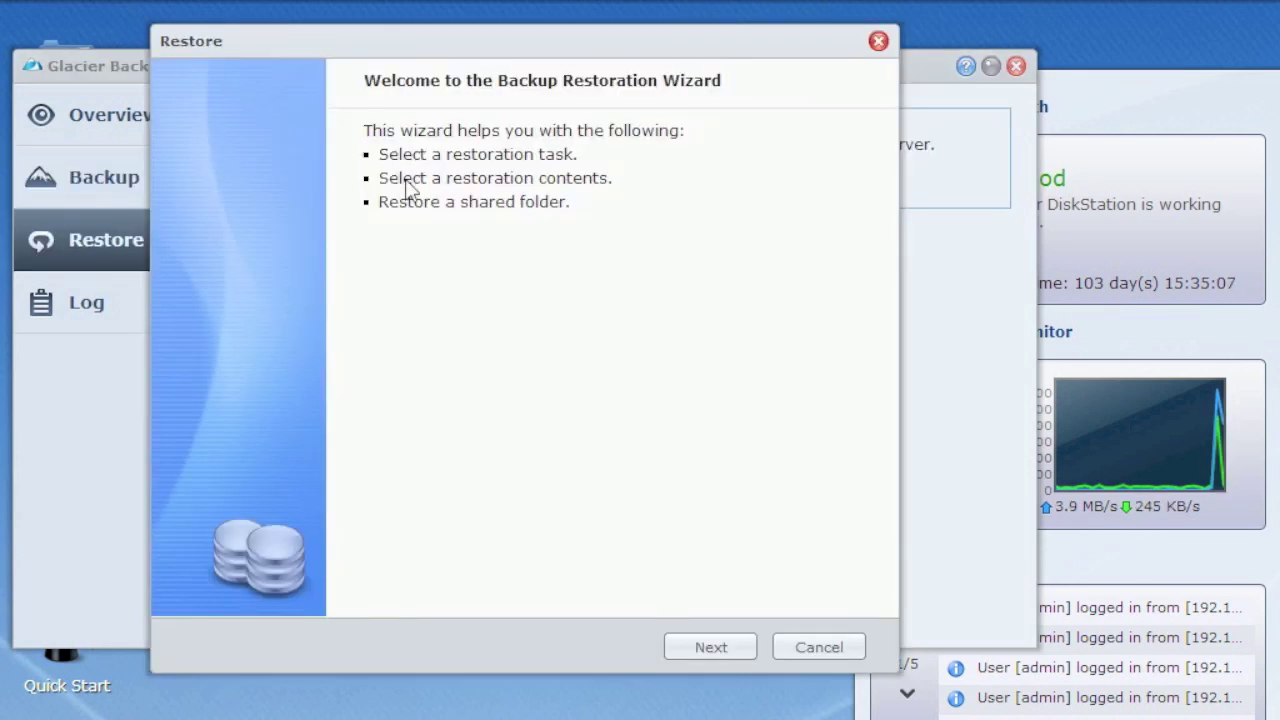
pyautogui.click(711, 650)
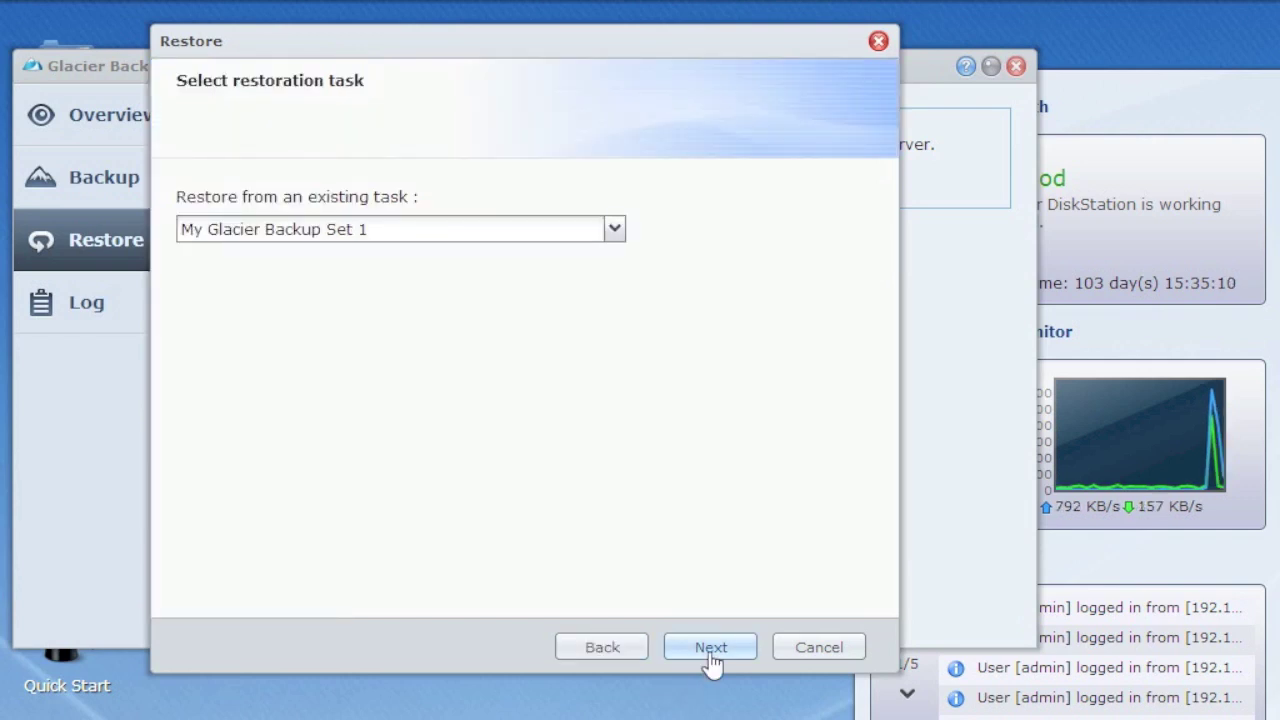
pyautogui.click(480, 233)
pyautogui.click(480, 233)
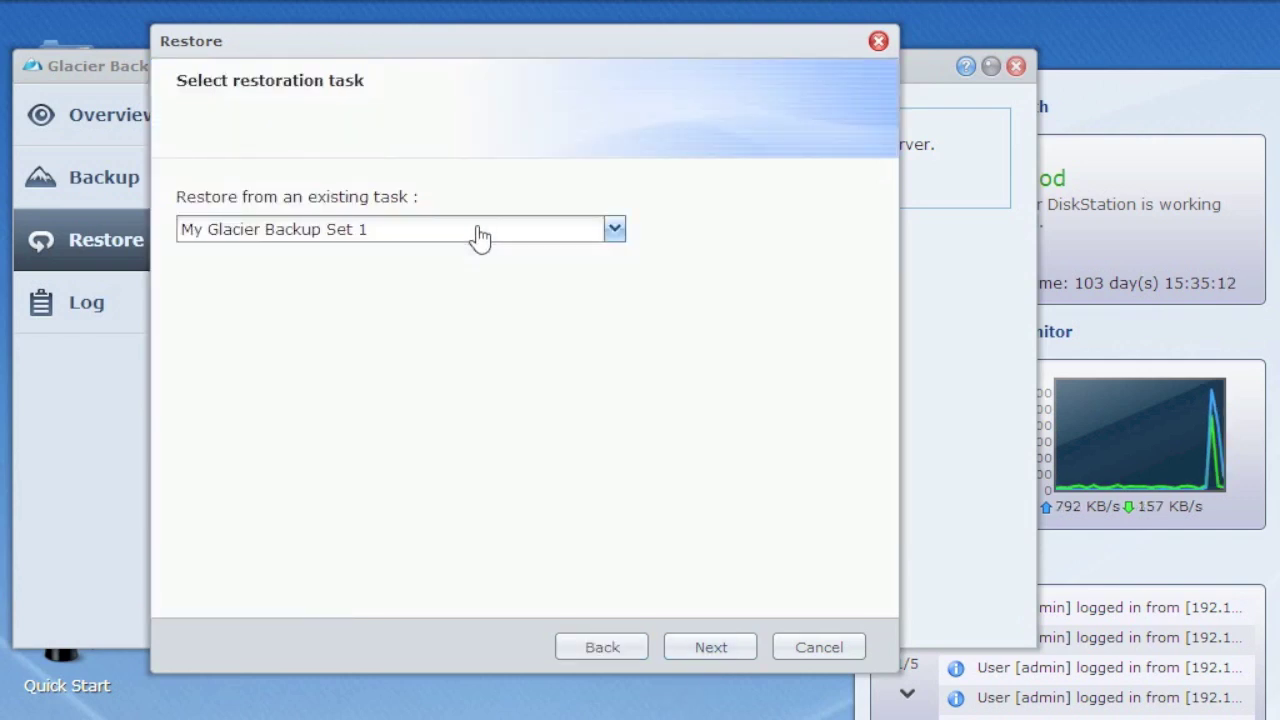
pyautogui.click(705, 657)
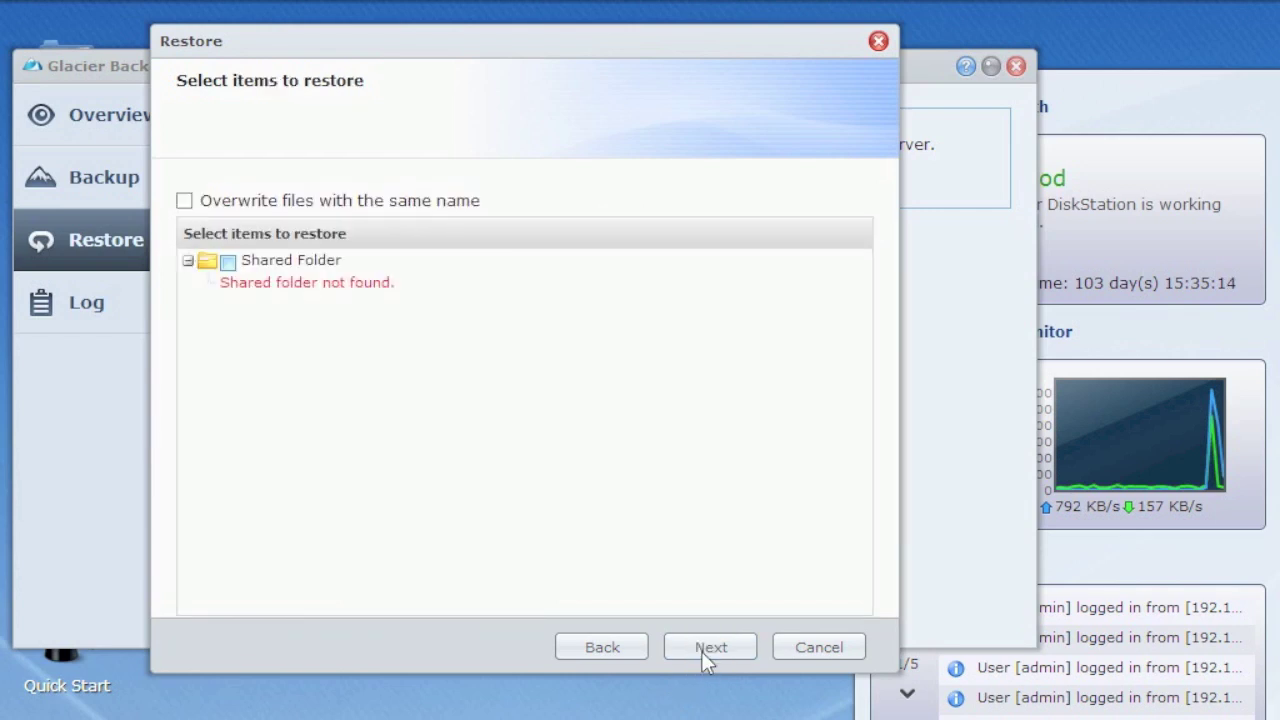
# Step: Tick Overwrite, dismiss the no-folder warning, then back out and cancel the wizard
pyautogui.click(185, 201)
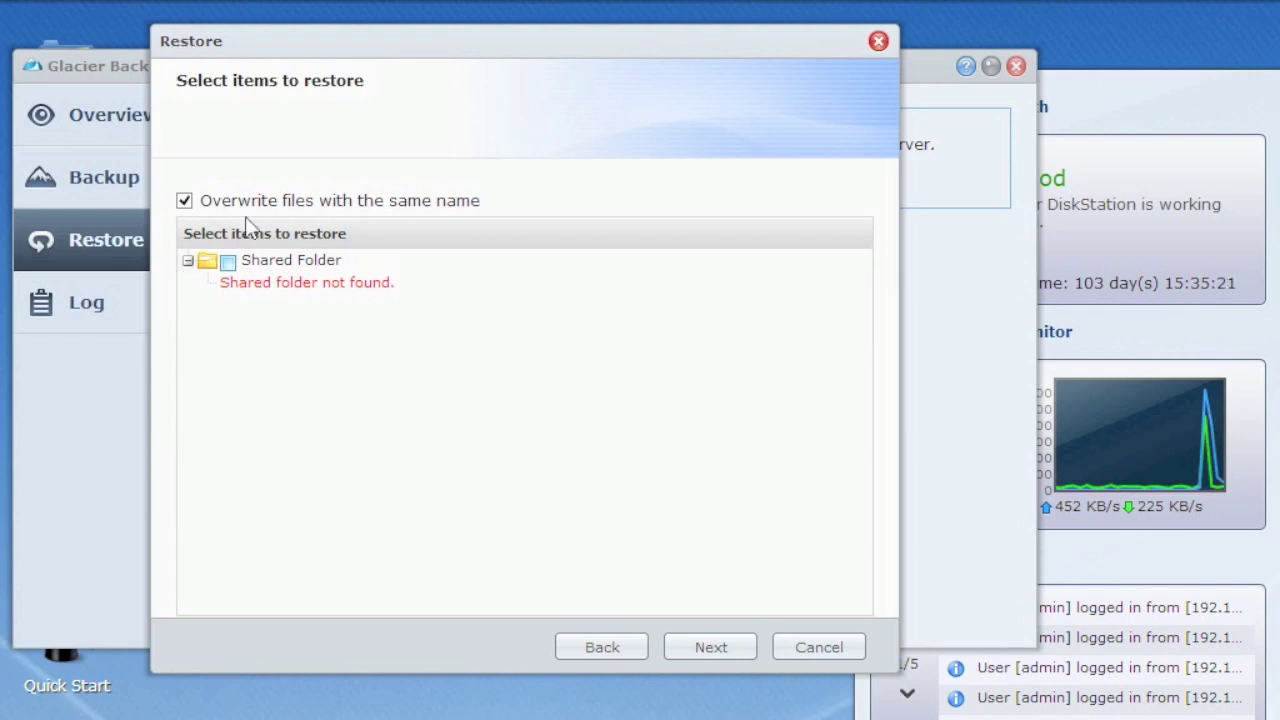
pyautogui.click(698, 657)
pyautogui.click(540, 388)
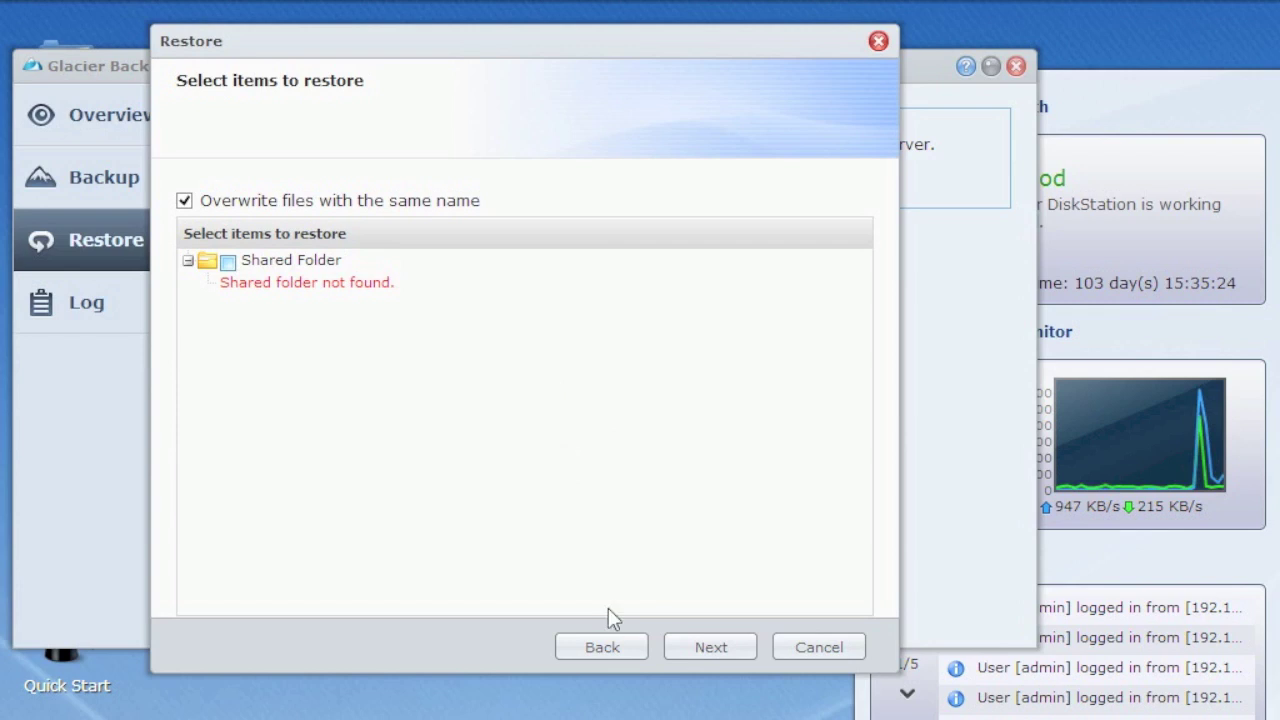
pyautogui.click(620, 664)
pyautogui.click(620, 660)
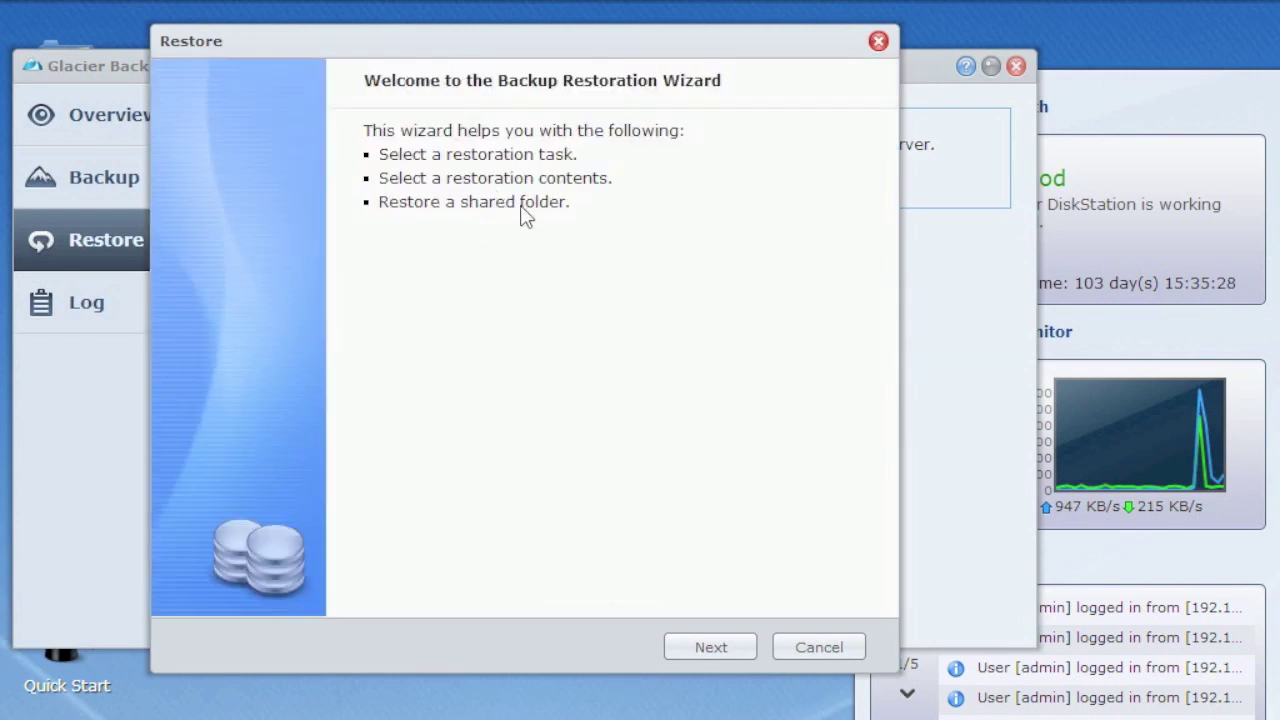
pyautogui.click(810, 652)
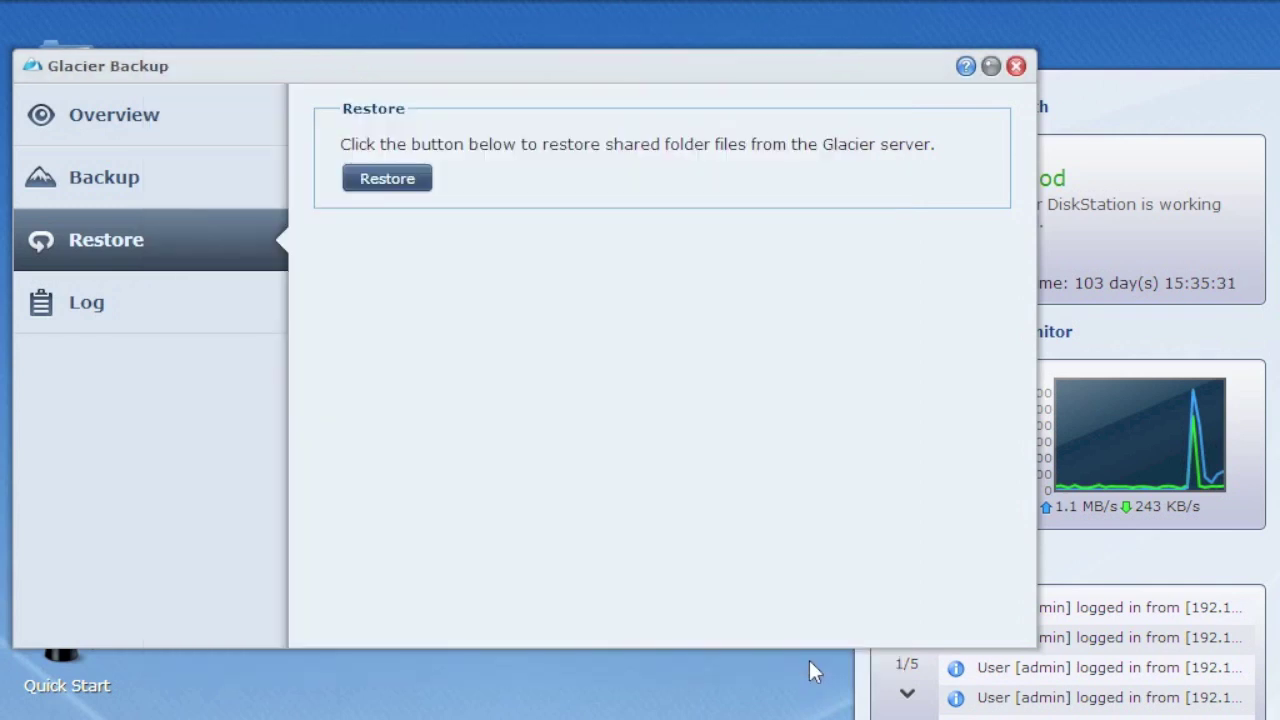